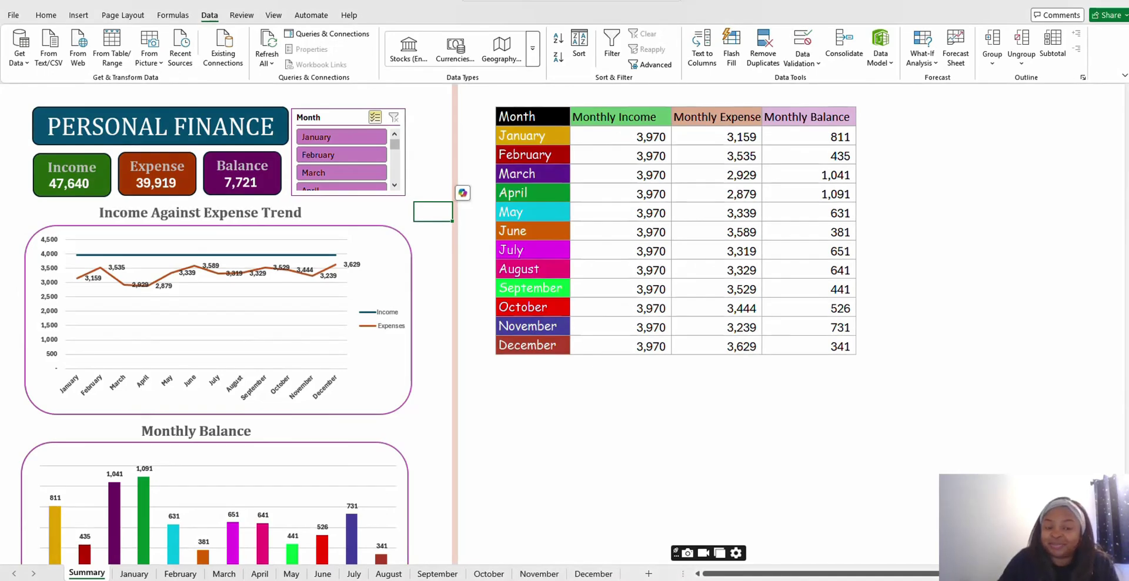
click(434, 253)
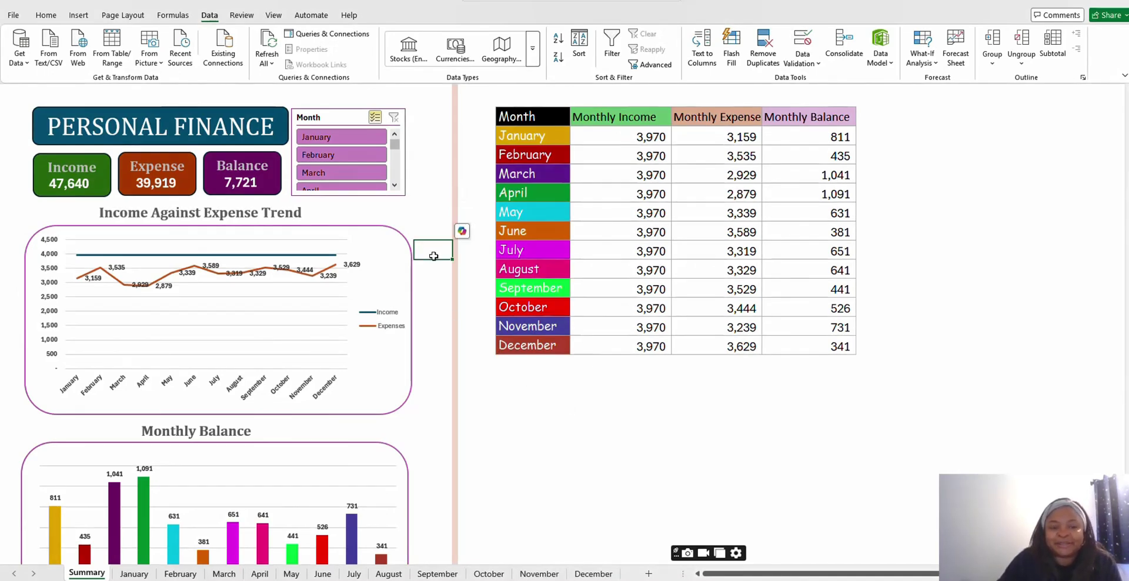
click(433, 215)
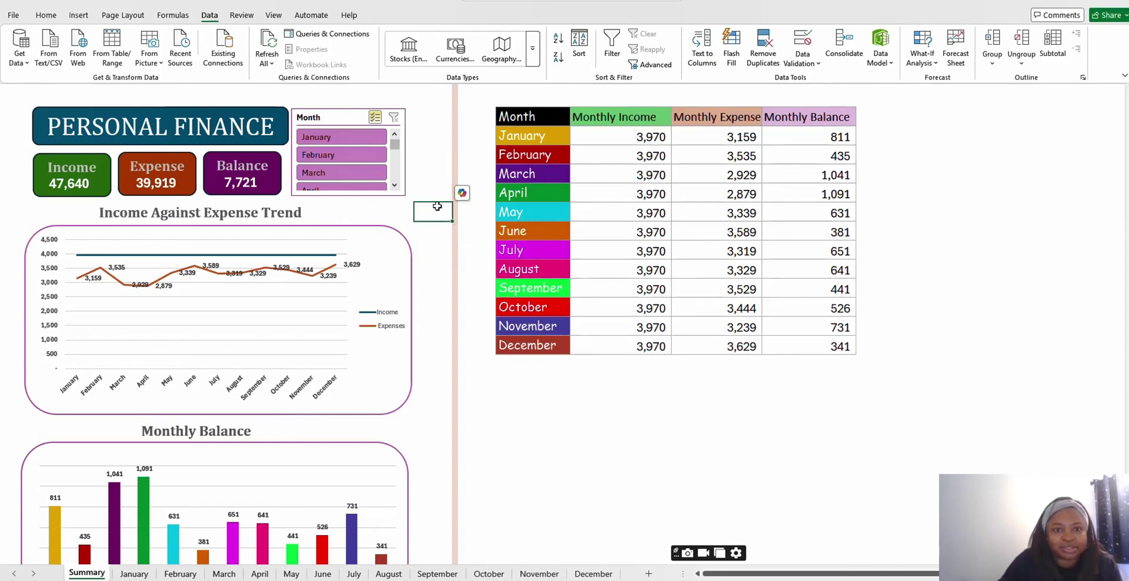
click(428, 269)
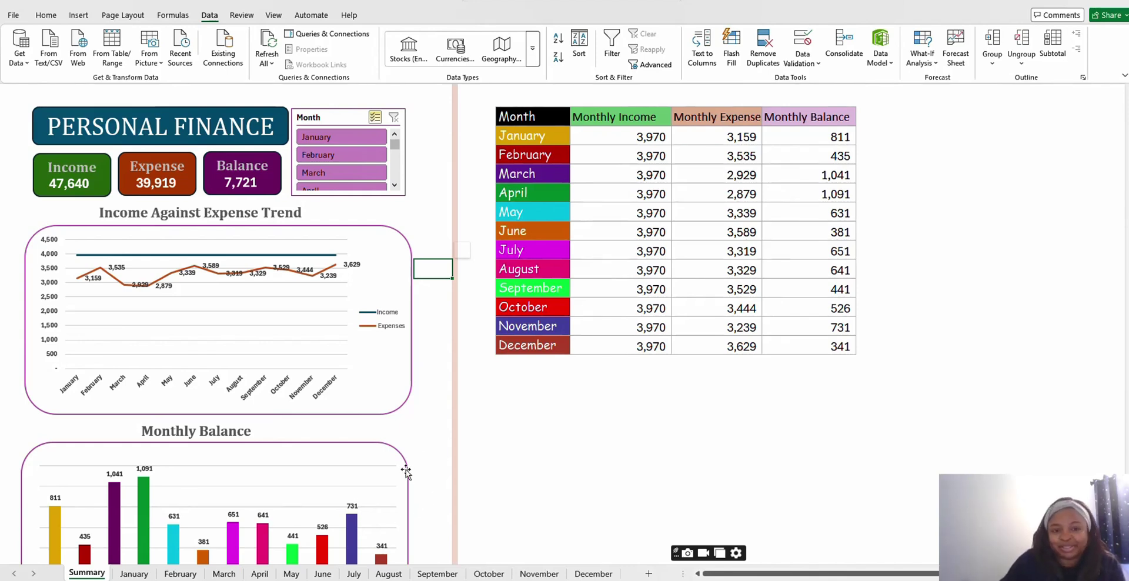
click(423, 434)
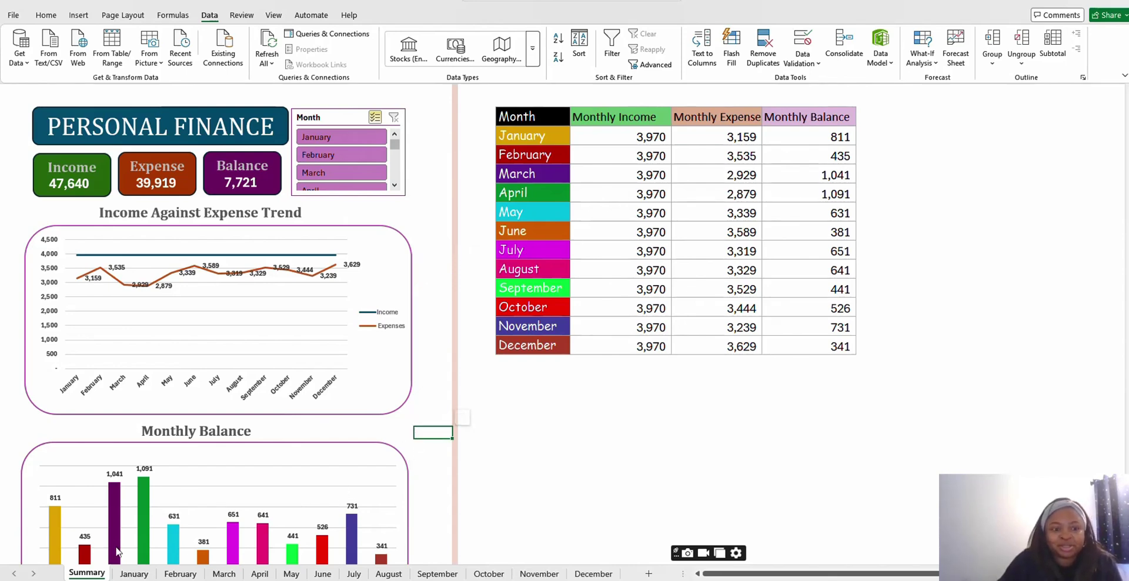
click(433, 304)
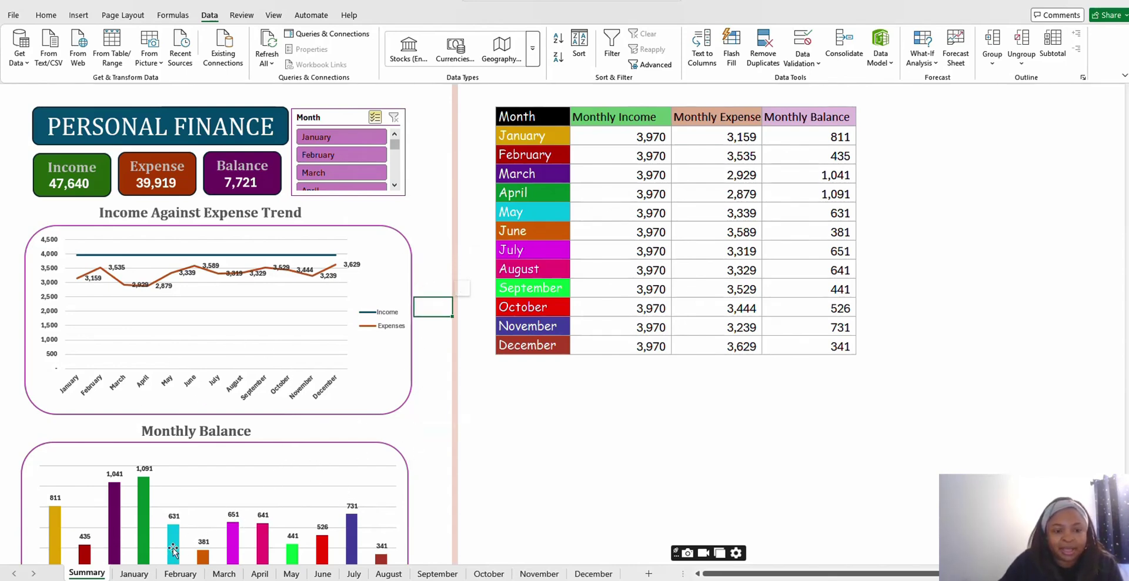
- Look through the January, December, March and April budget sheets, and return to the Summary sheet
click(129, 574)
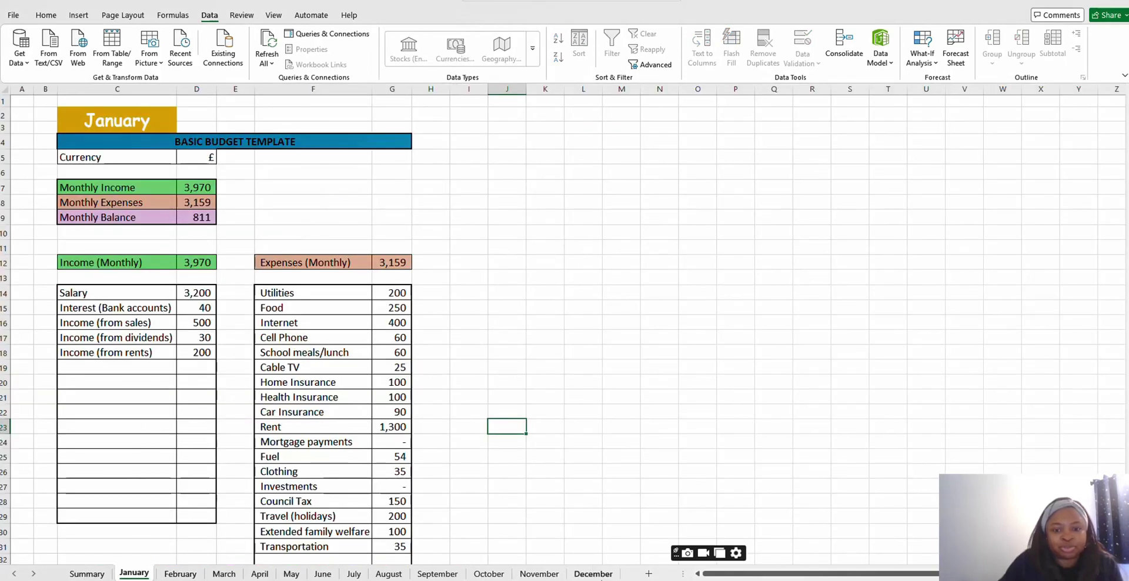
click(603, 574)
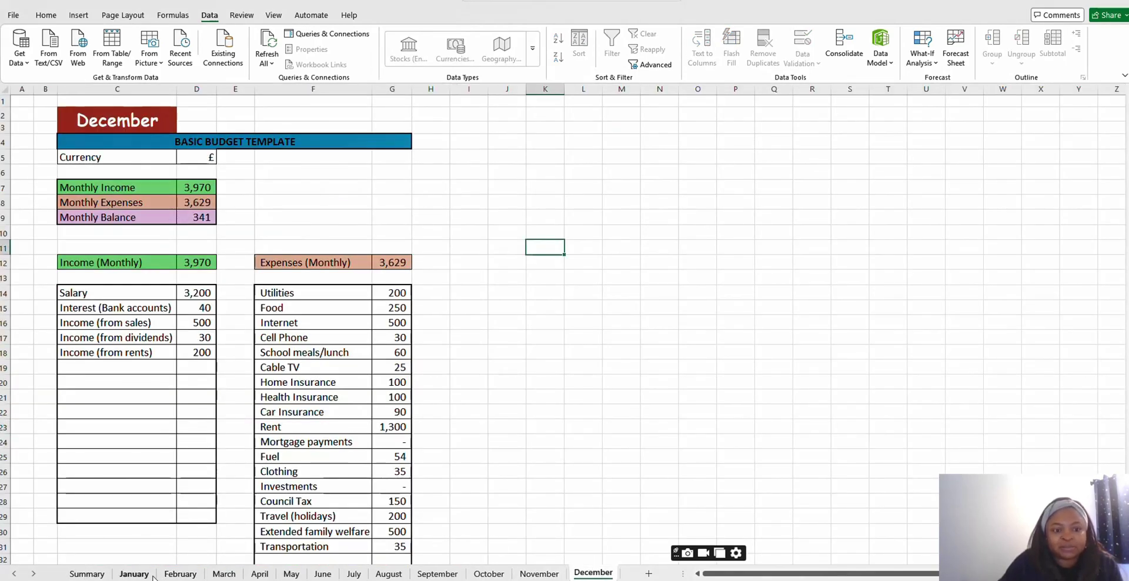
click(134, 574)
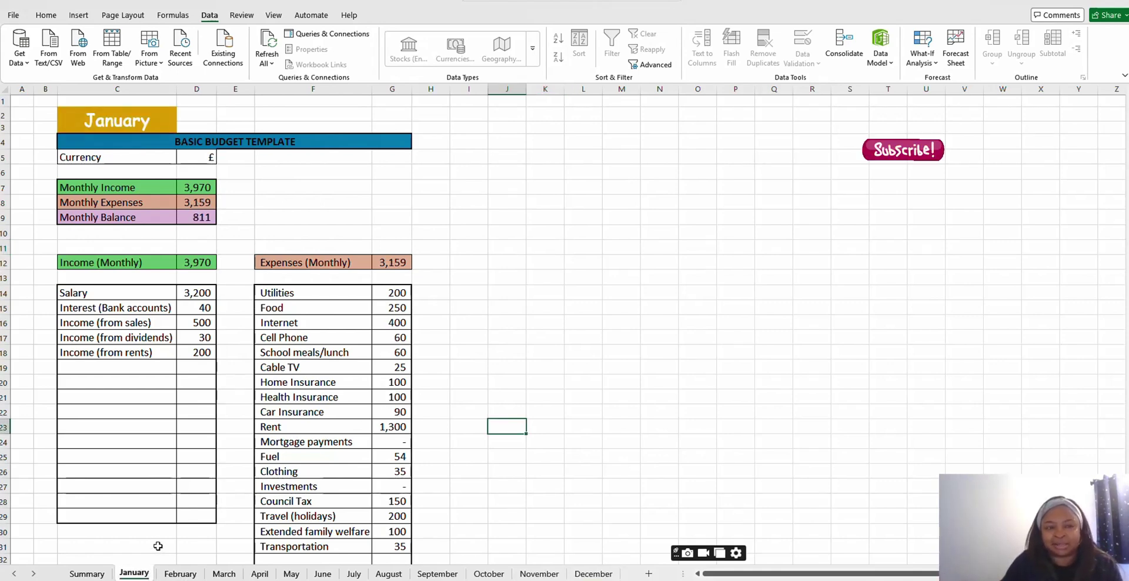
click(192, 574)
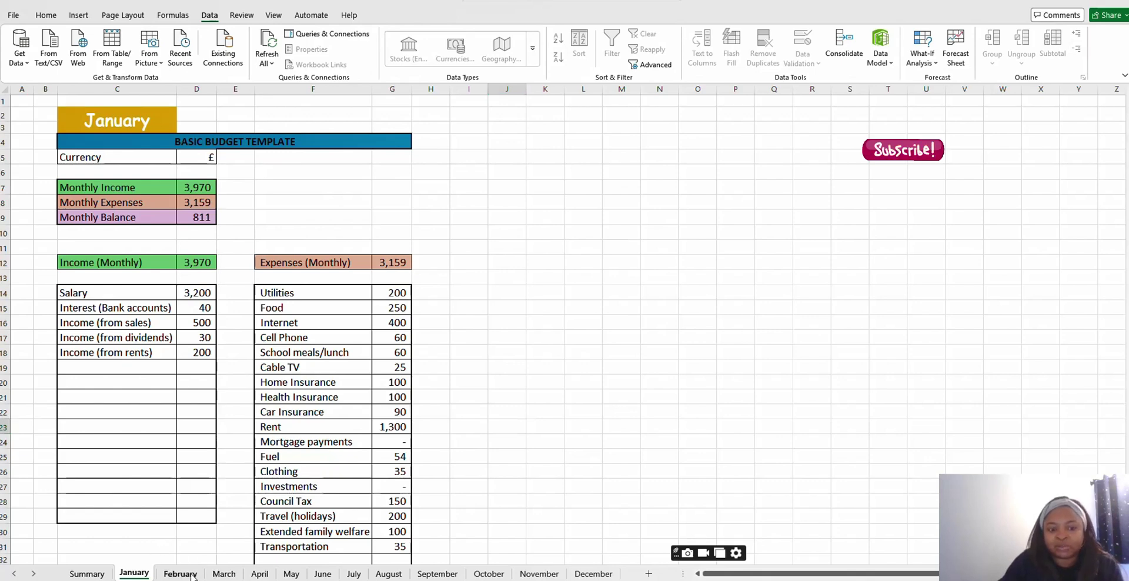
click(223, 574)
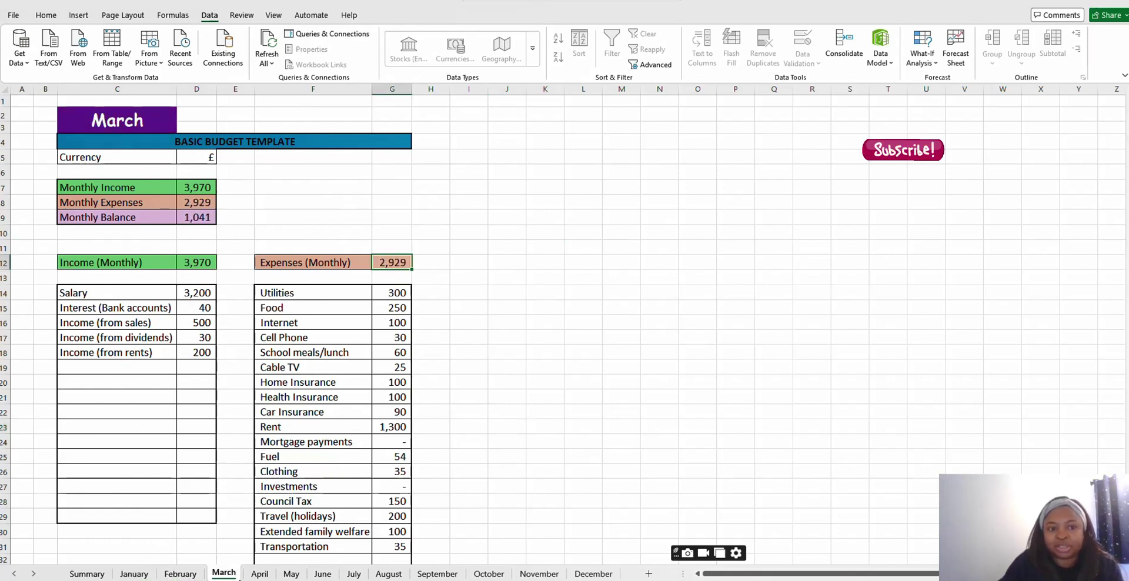
click(290, 574)
click(260, 574)
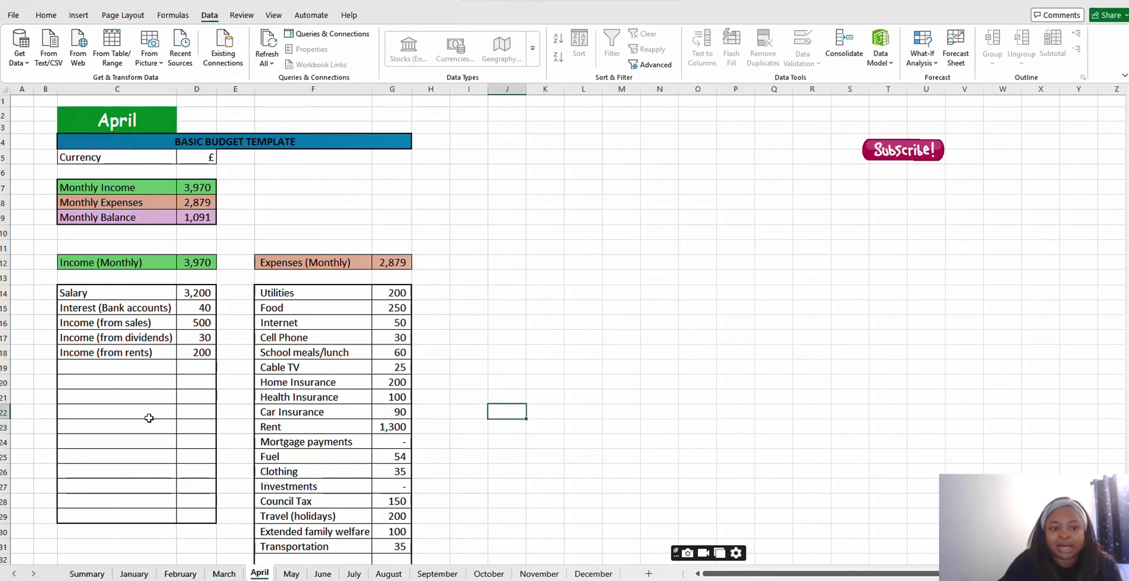
click(79, 574)
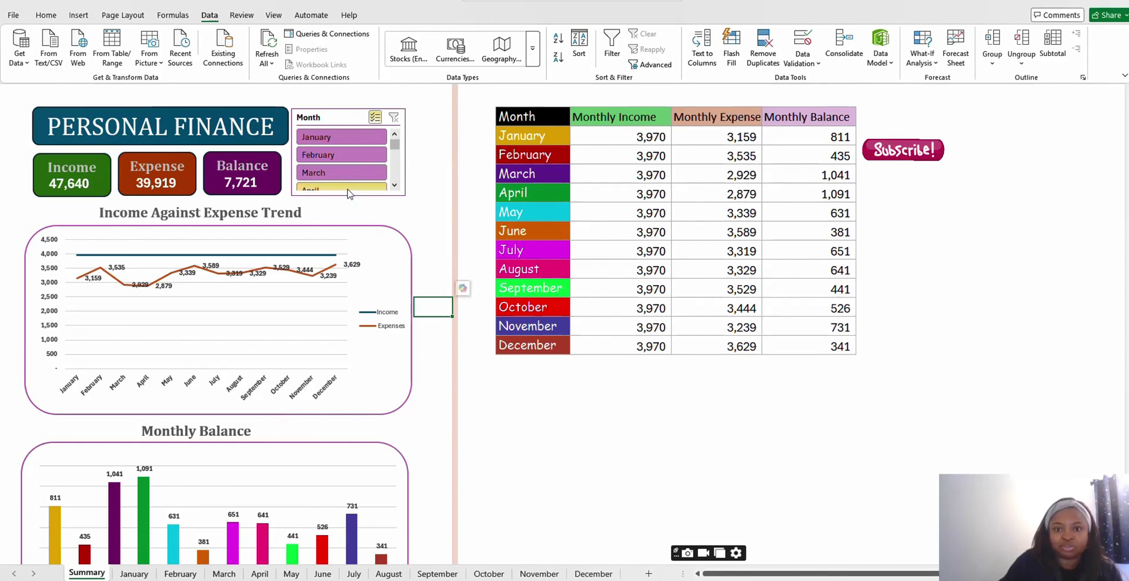
- Exclude January, February, March, April and May from the dashboard using the Month slicer
click(339, 140)
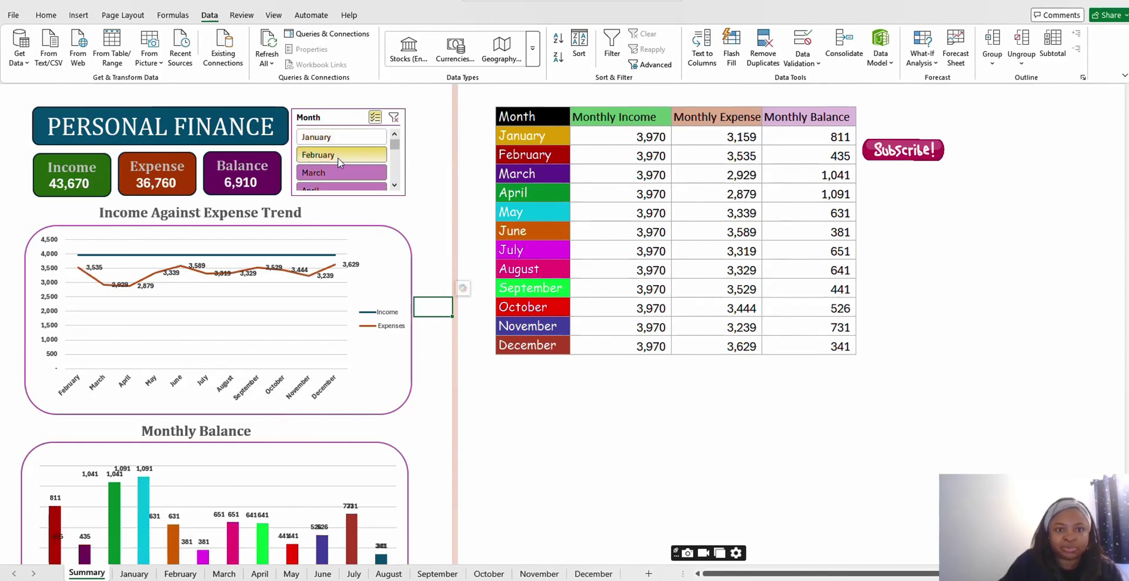
click(337, 156)
click(339, 174)
scroll(342, 176, down, 1)
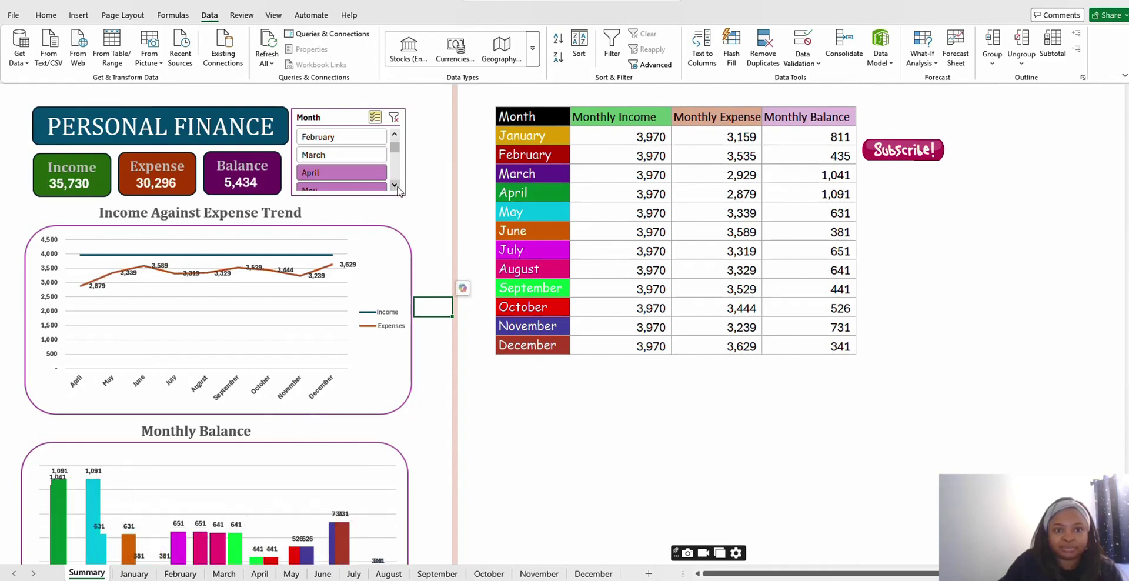
click(347, 176)
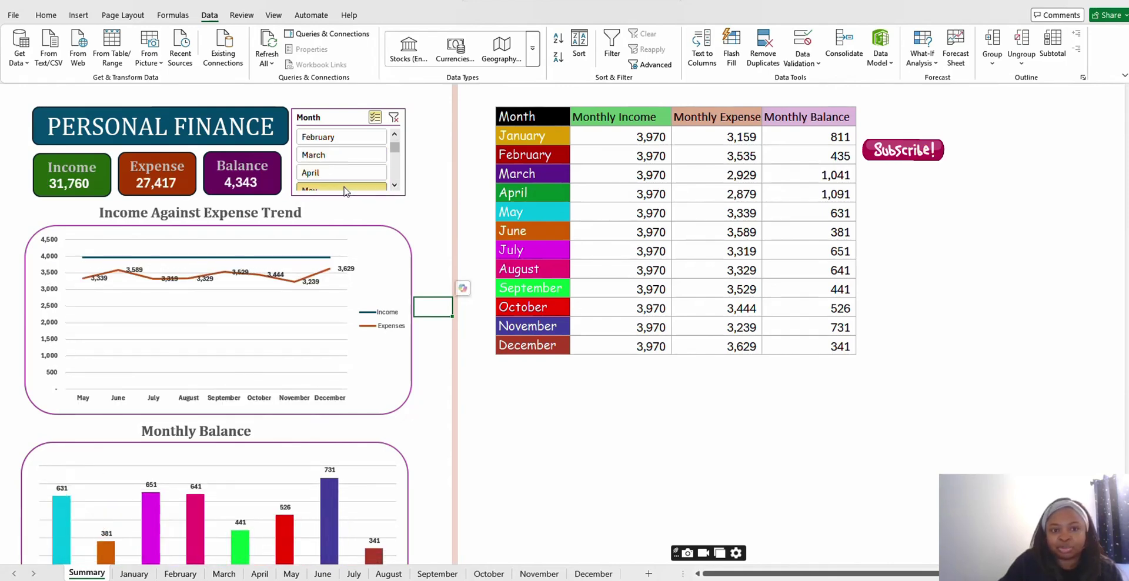
click(345, 189)
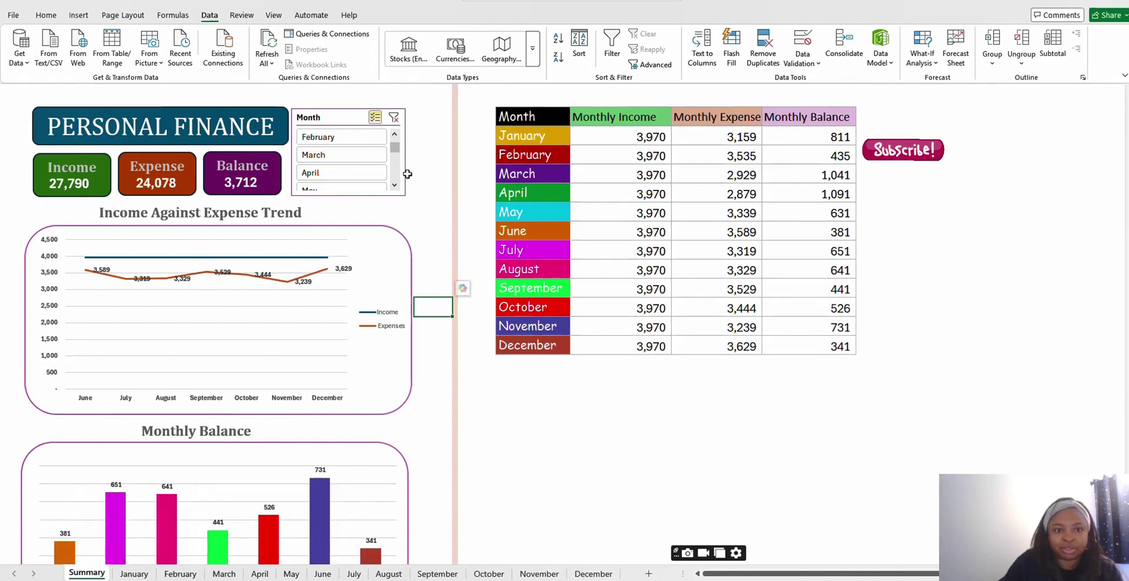
- Check the remaining months in the Month slicer and clear its filter to include every month
scroll(402, 165, down, 2)
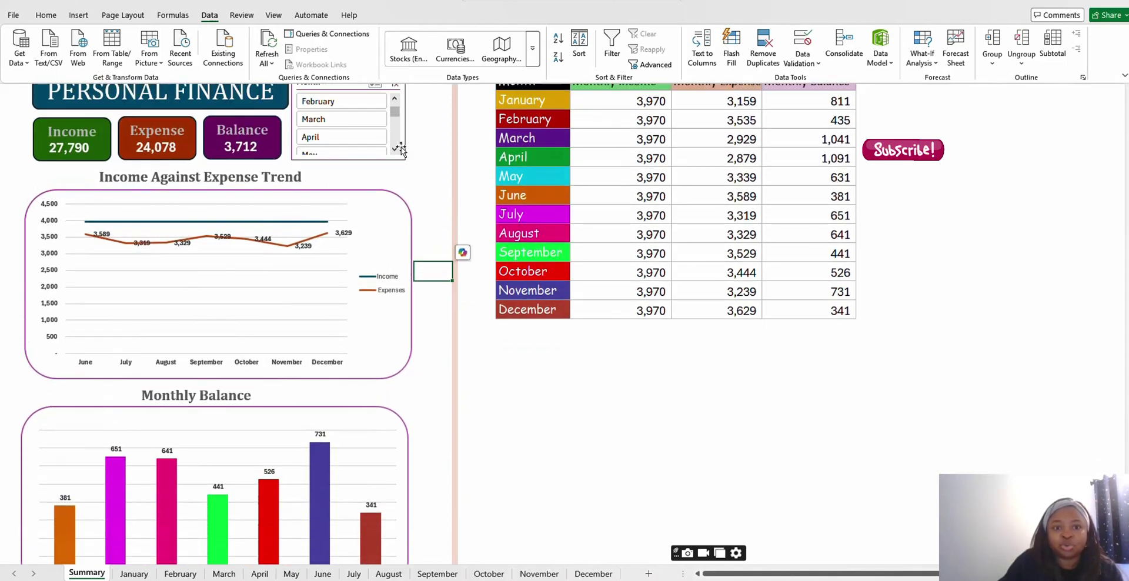
click(394, 151)
click(394, 150)
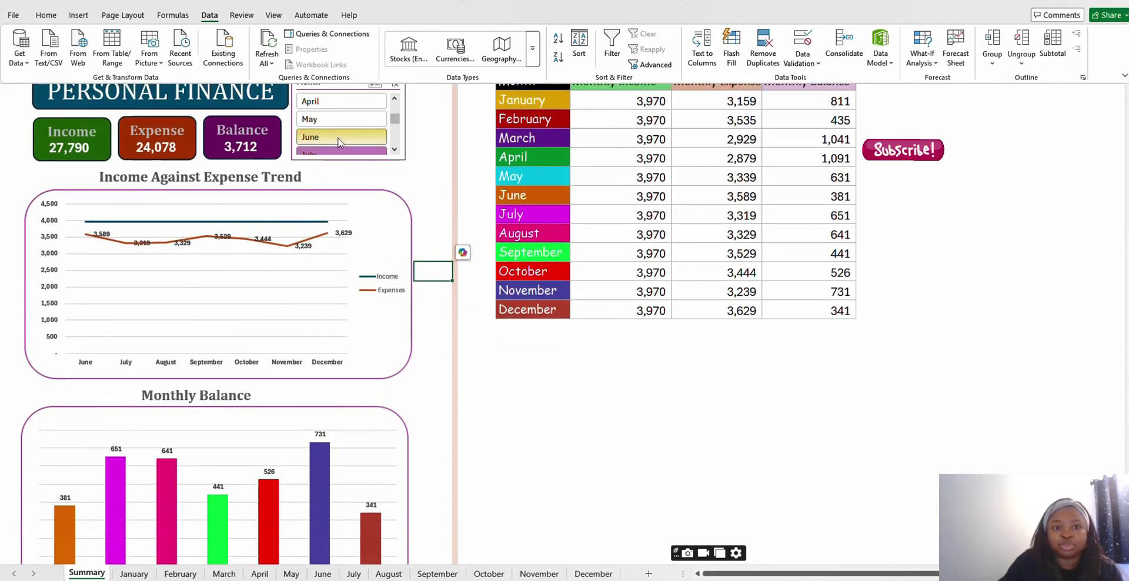
click(394, 151)
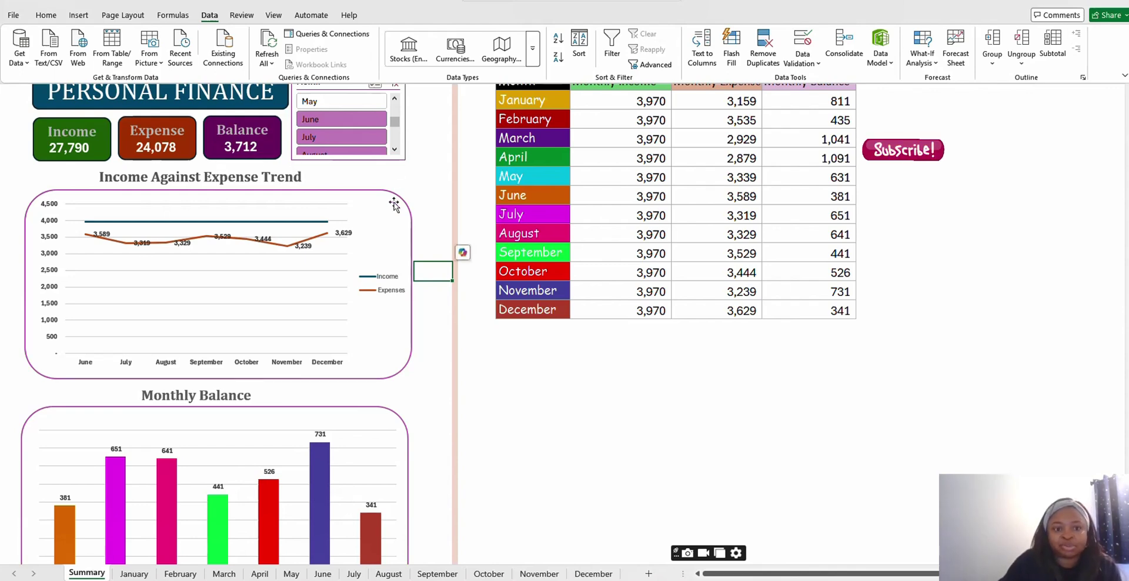
scroll(394, 203, up, 1)
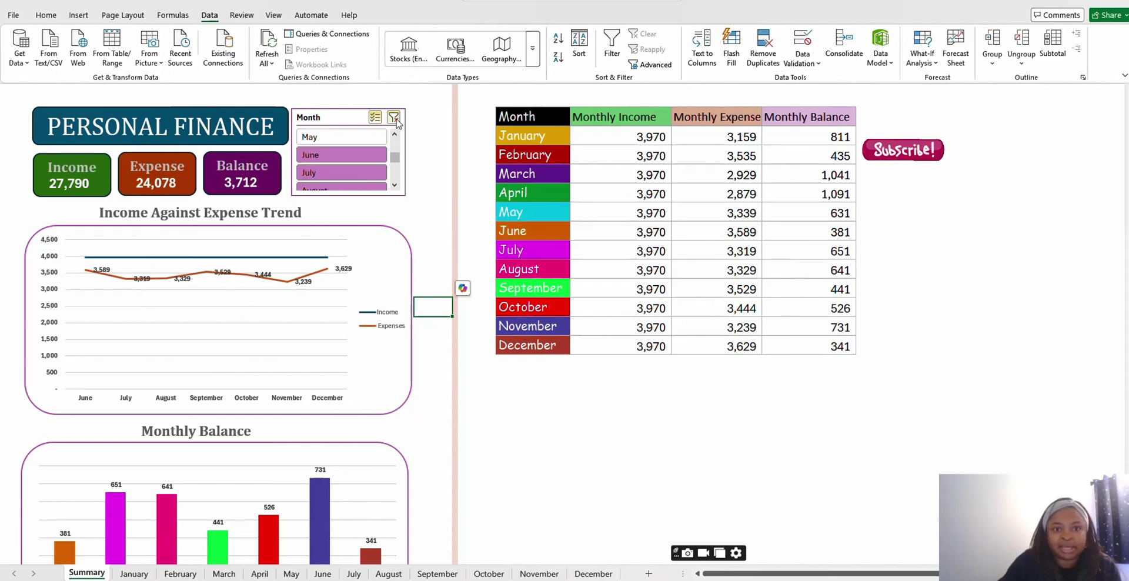
click(394, 118)
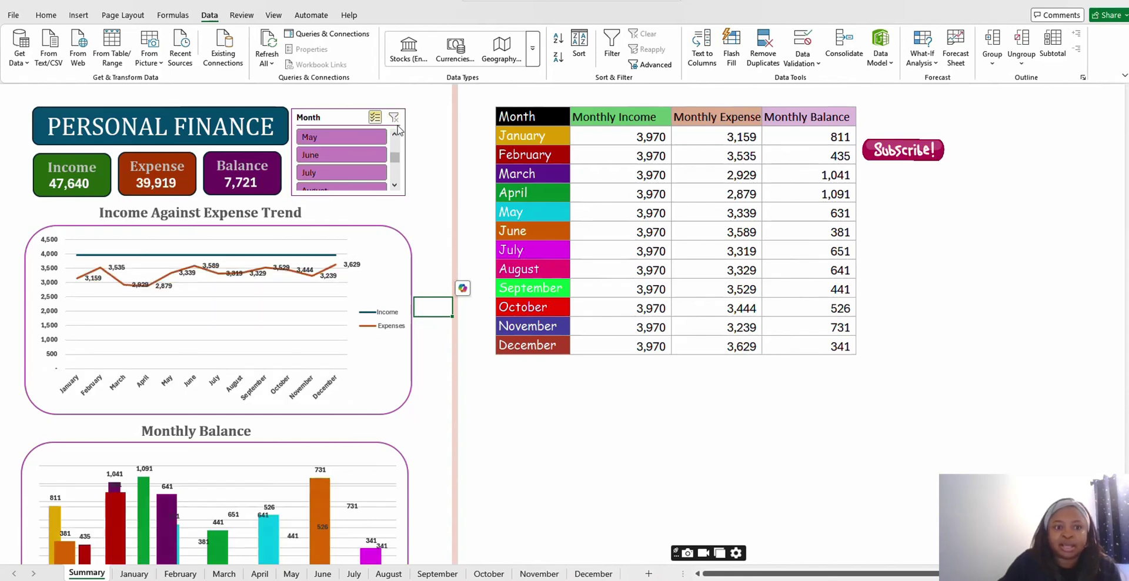
scroll(393, 158, up, 4)
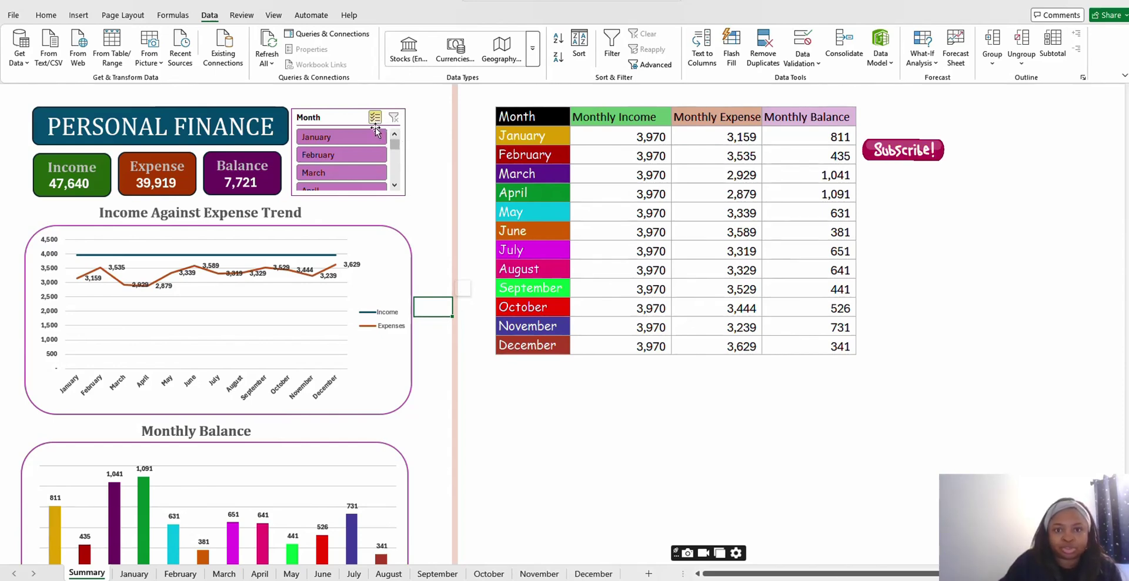
- Turn off multi-select on the Month slicer and filter the dashboard to January only
click(374, 120)
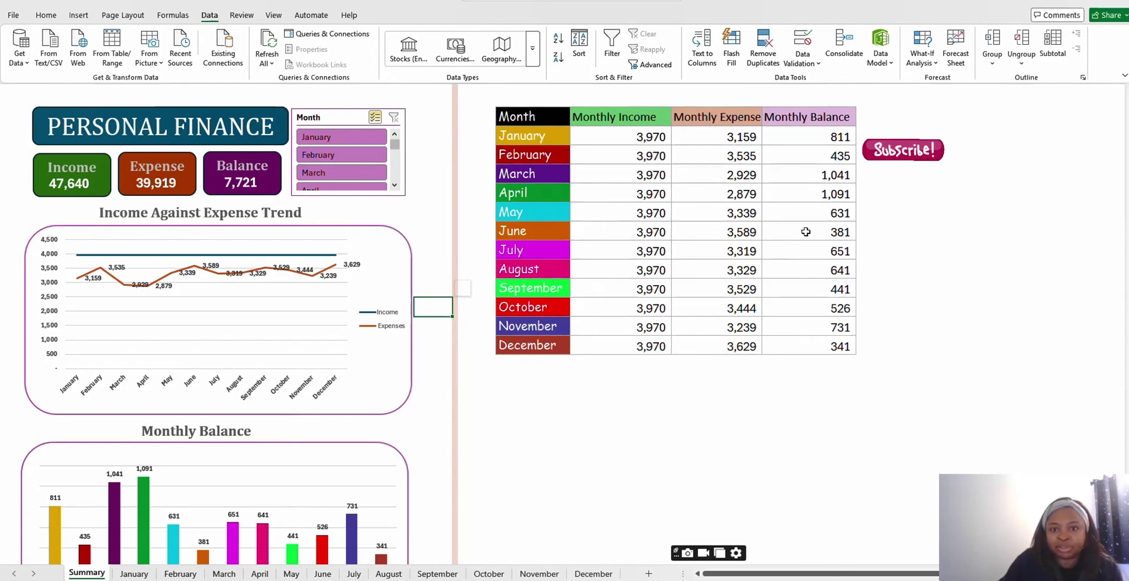
click(724, 200)
click(713, 228)
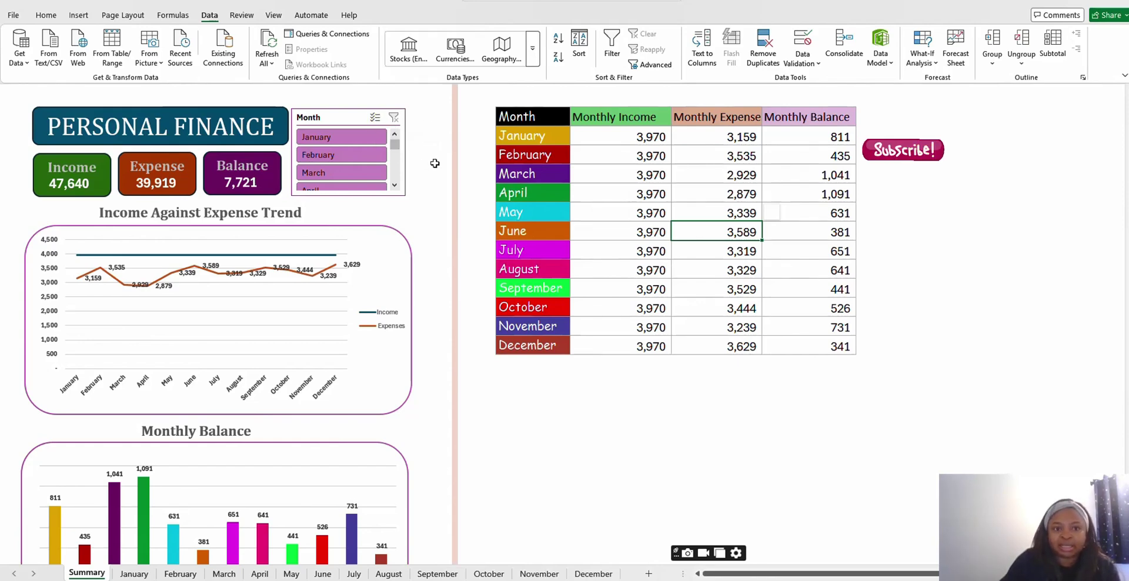
click(351, 137)
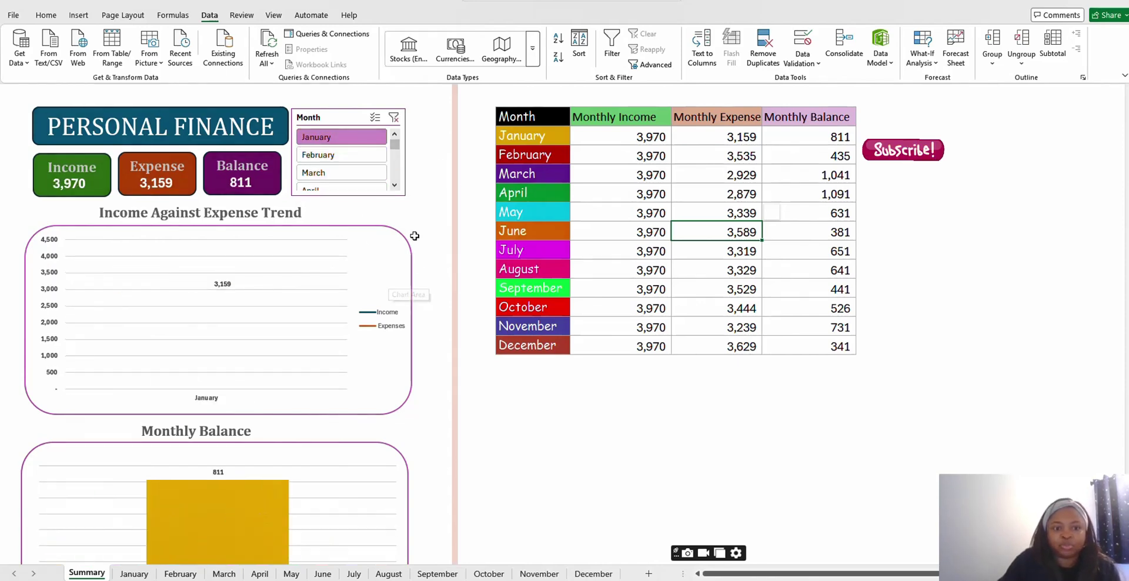
- Compare the Summary dashboard's January figures and charts with the income, expenses and balance on the January sheet
scroll(358, 450, down, 3)
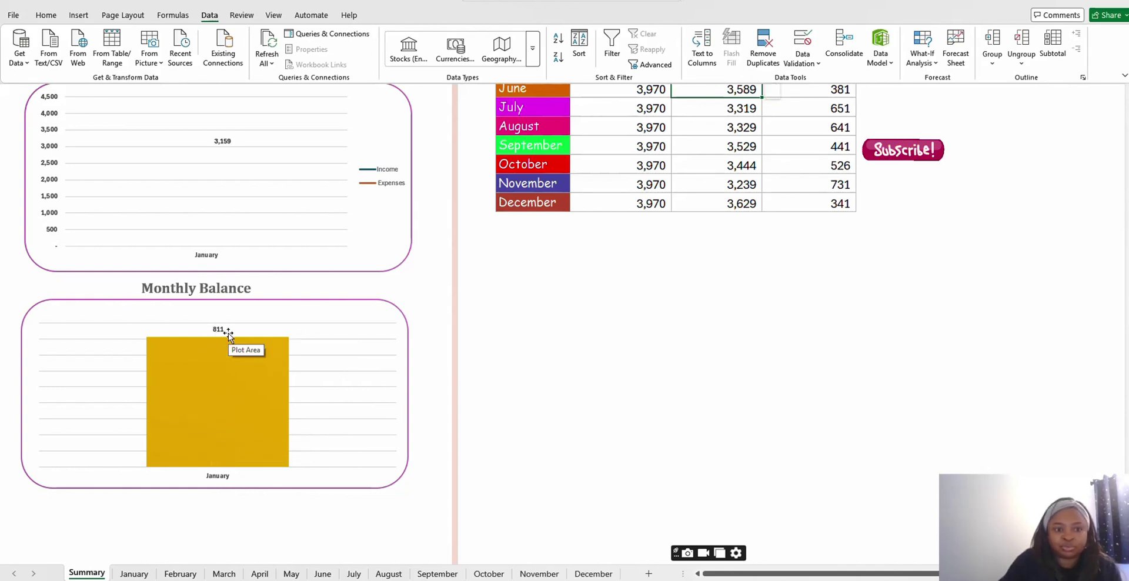
click(133, 573)
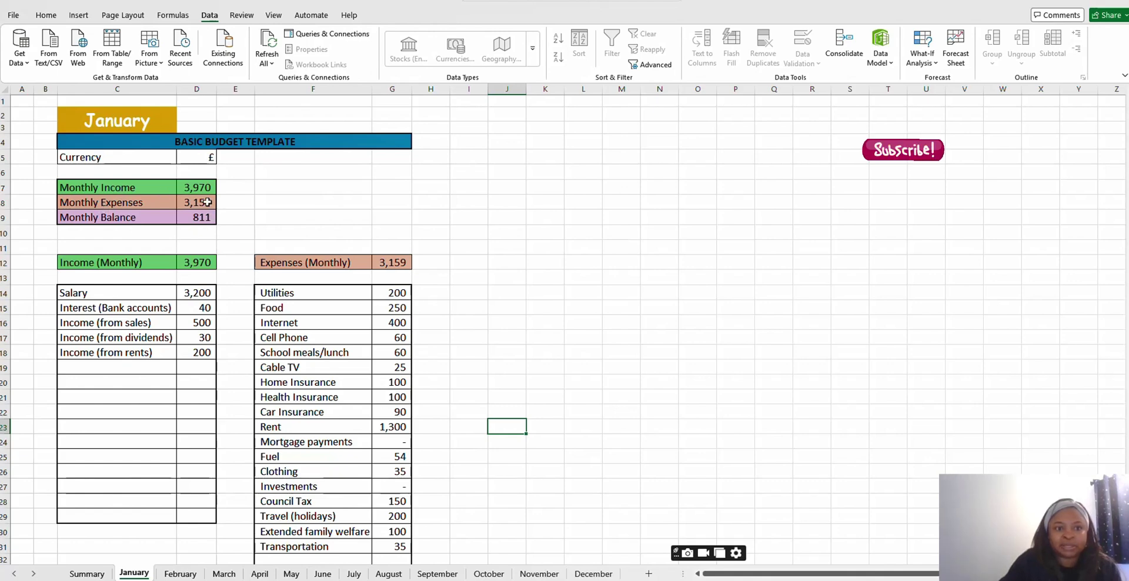
click(87, 574)
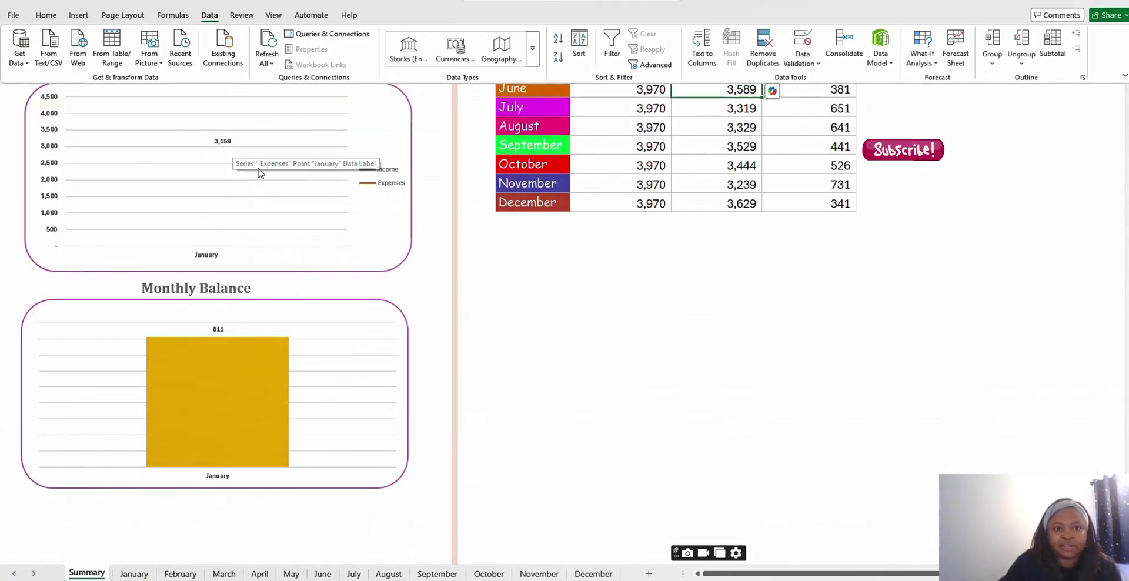
scroll(277, 179, up, 1)
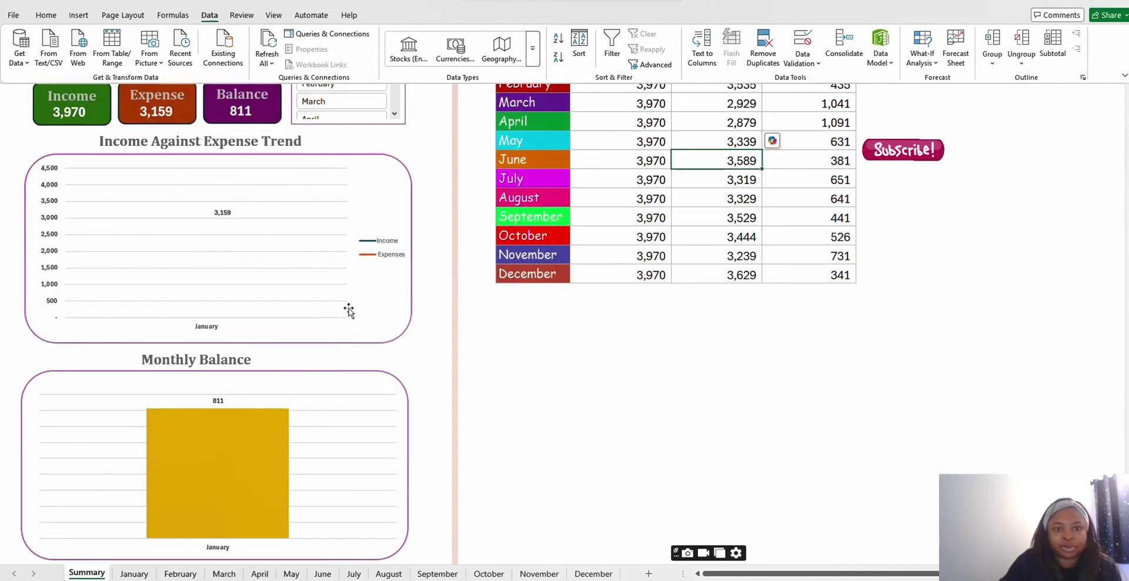
click(134, 573)
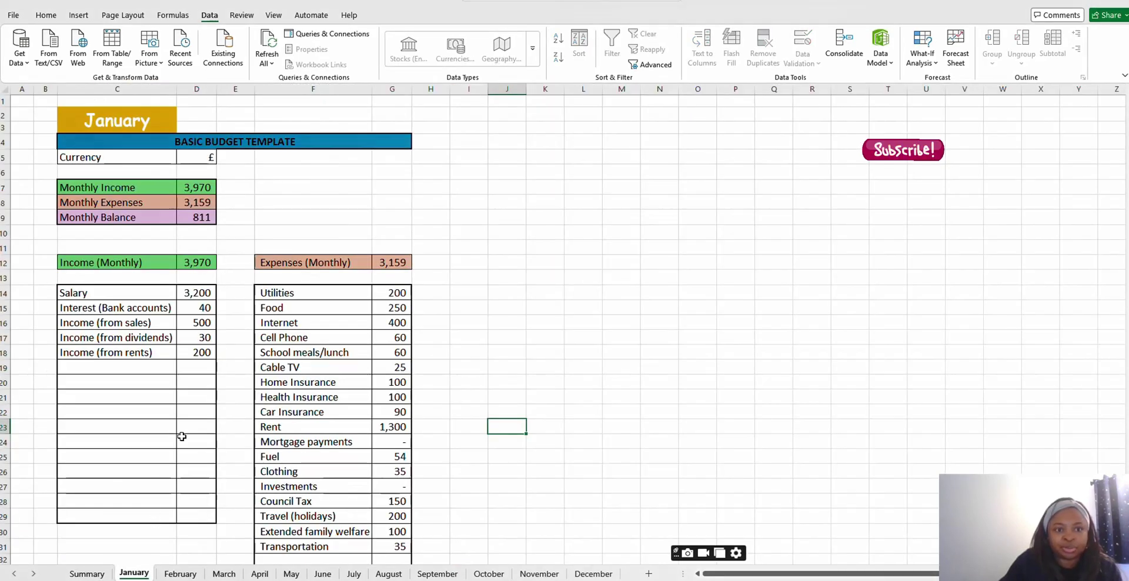
click(97, 575)
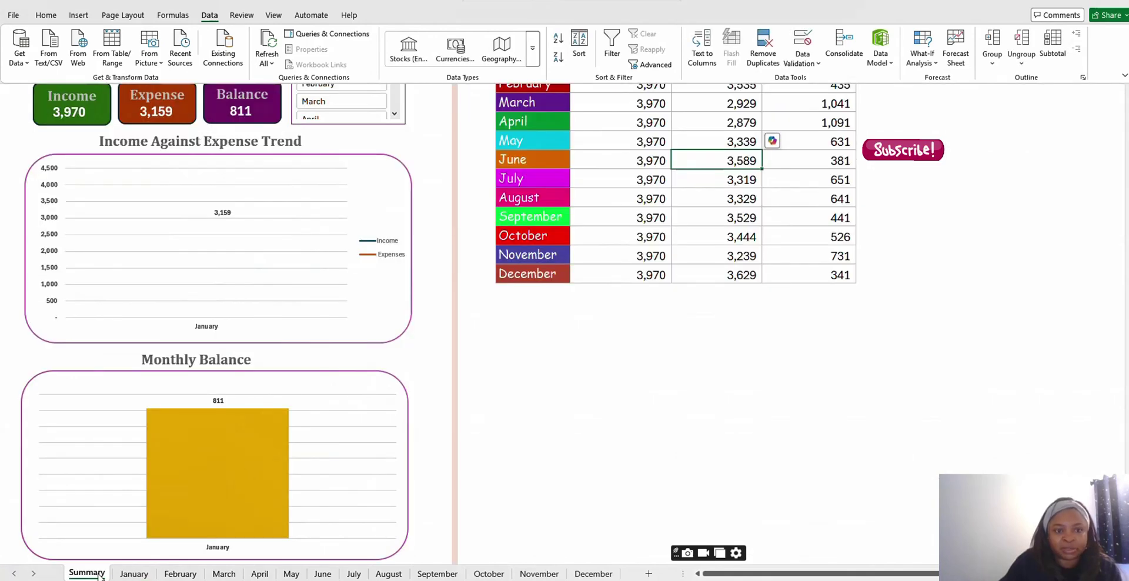
scroll(253, 314, up, 1)
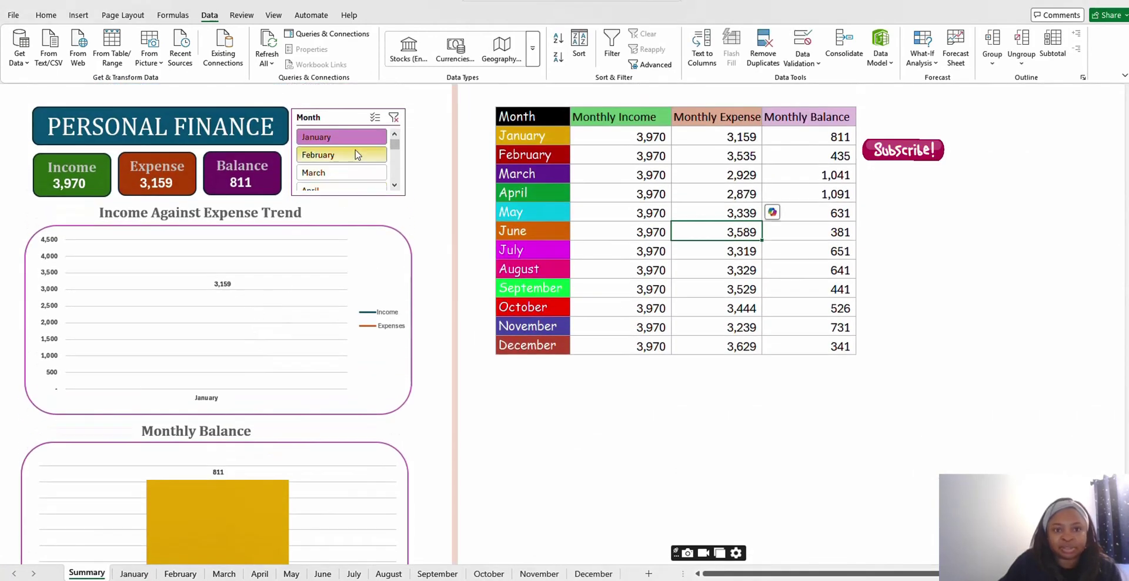
- Turn on multi-select in the Month slicer and add February, March, April and May to the January selection
click(379, 119)
click(373, 159)
click(353, 173)
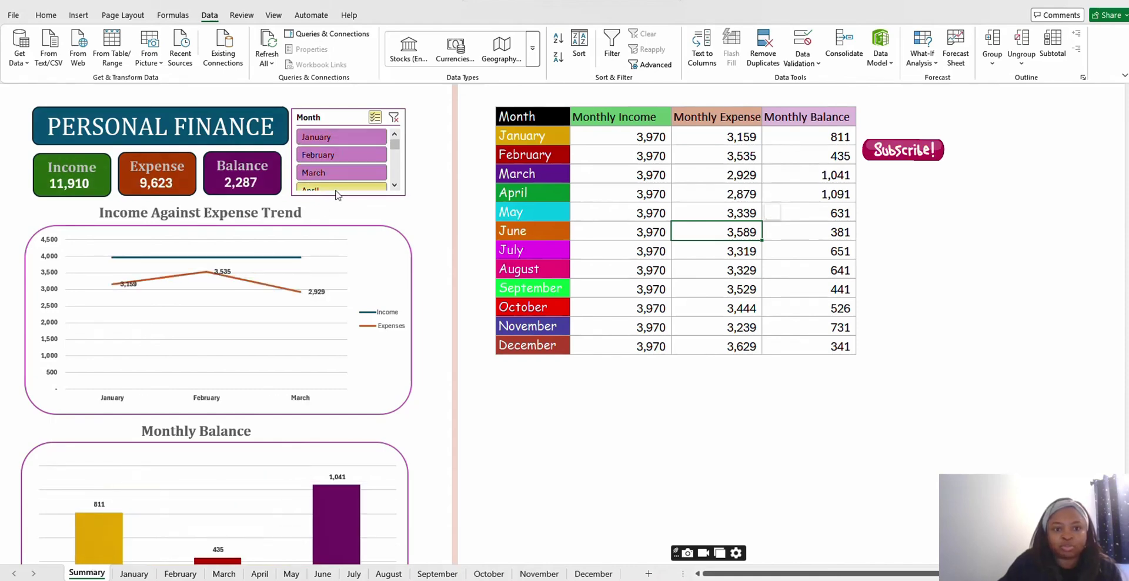
click(395, 184)
click(350, 181)
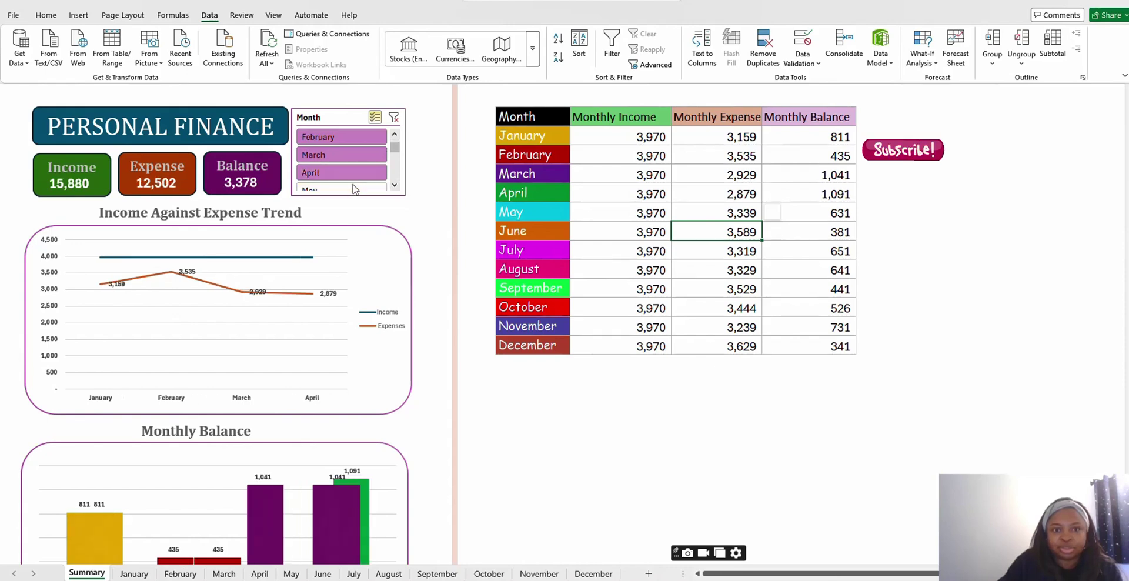
click(353, 188)
- Add June and July to the months selected in the Month slicer
click(394, 184)
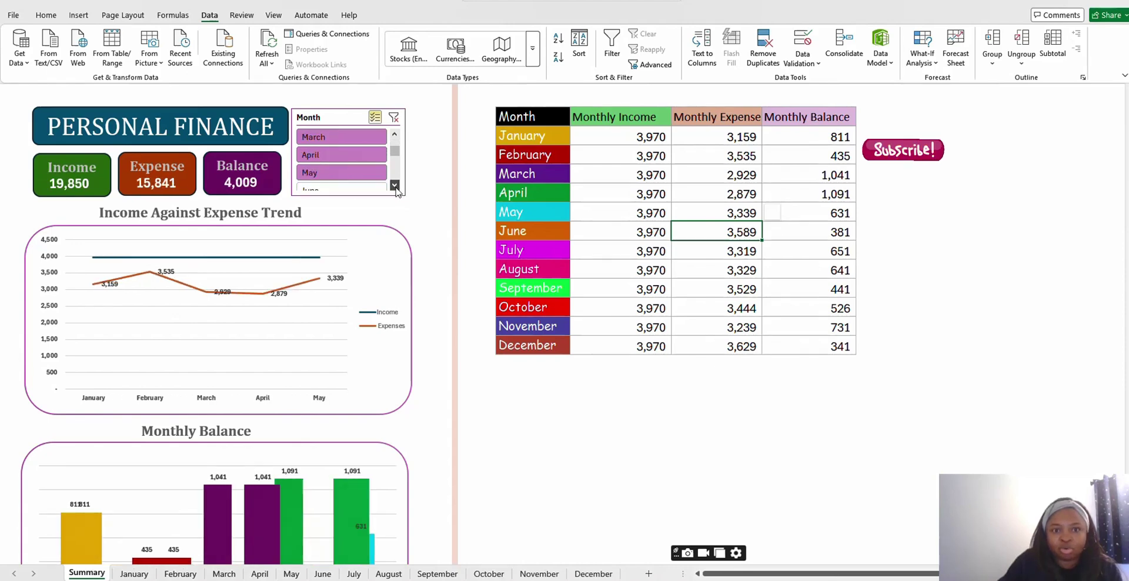
click(362, 188)
click(394, 186)
click(395, 186)
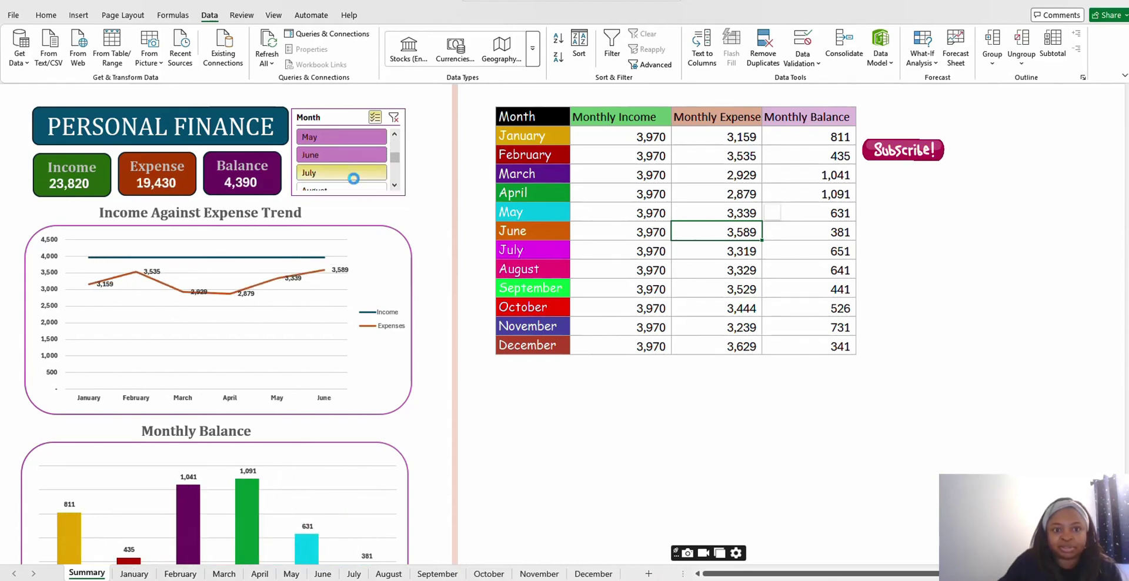
click(357, 175)
click(365, 188)
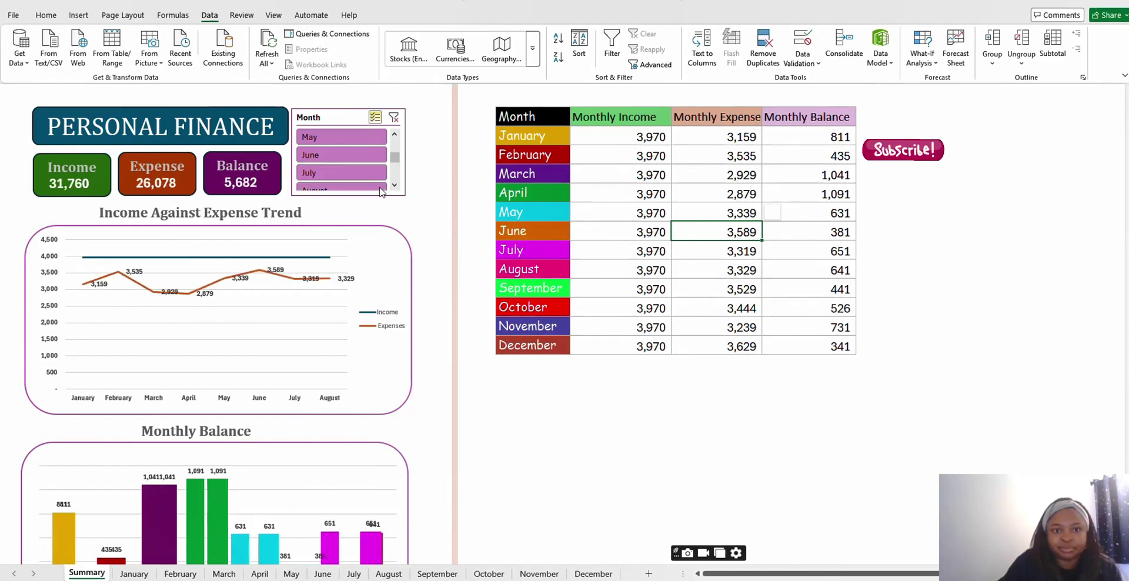
click(365, 189)
- Add August, September, October, November and December to the Month slicer selection
click(395, 185)
click(395, 185)
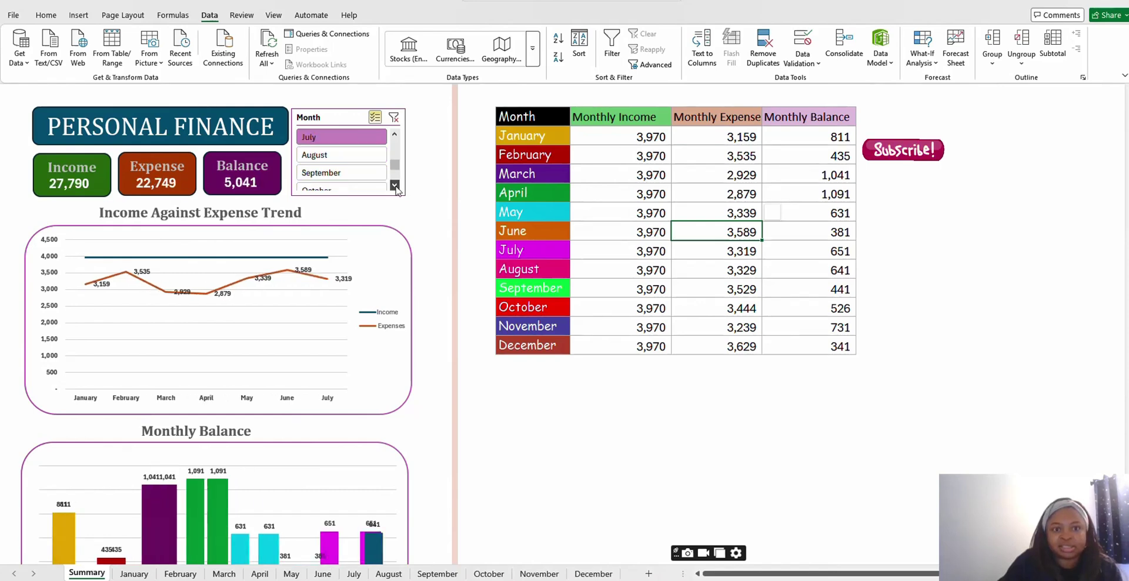
click(351, 154)
click(352, 172)
click(352, 189)
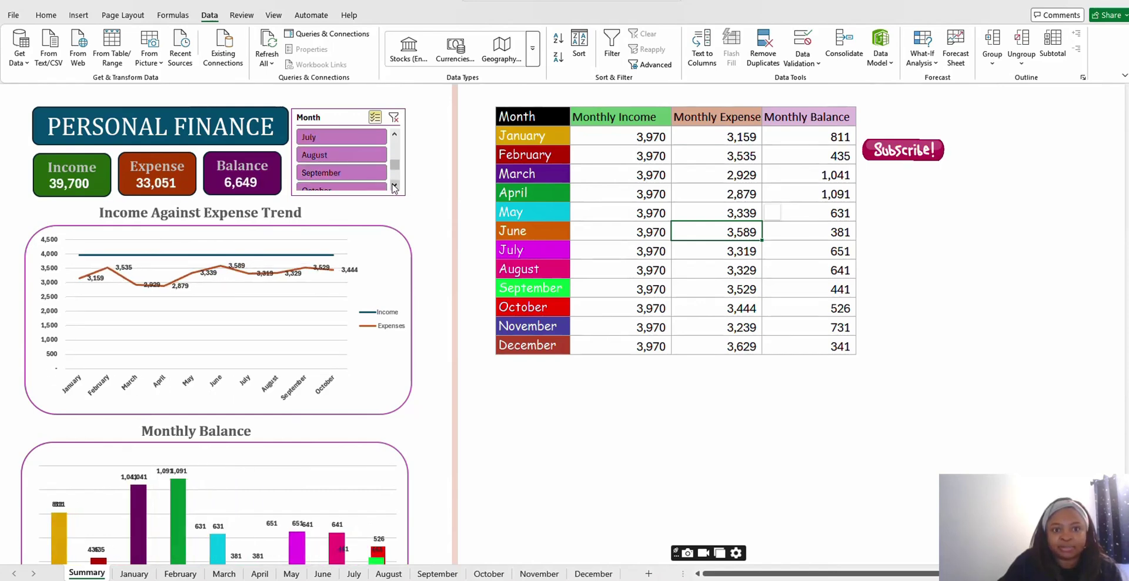
scroll(344, 180, down, 2)
click(343, 172)
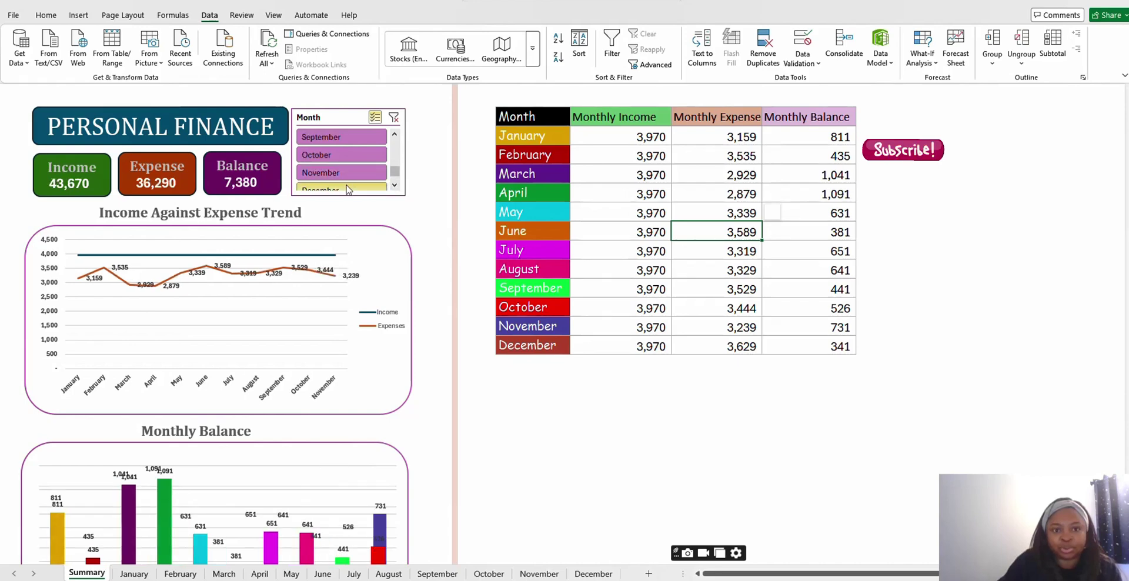
click(368, 188)
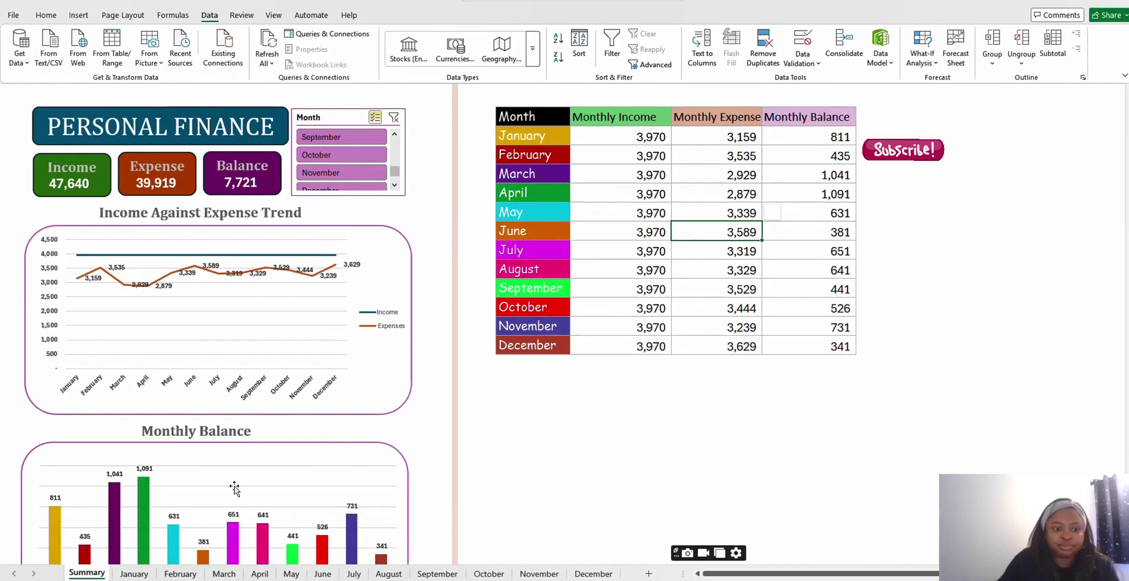
- On the January sheet, clear all expense names and amounts from Utilities through Transportation
click(135, 574)
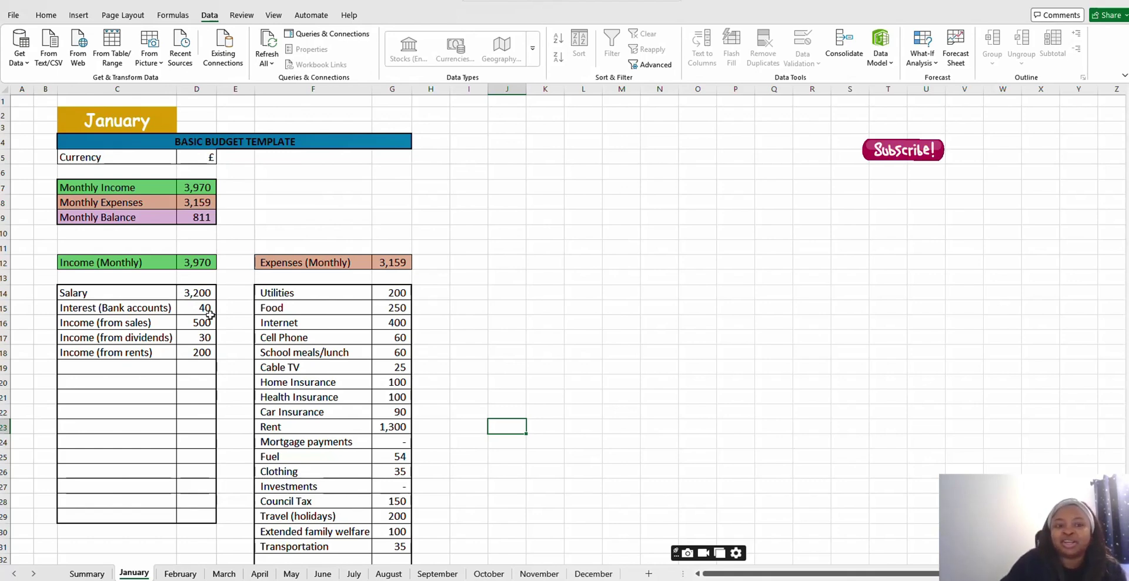
click(393, 265)
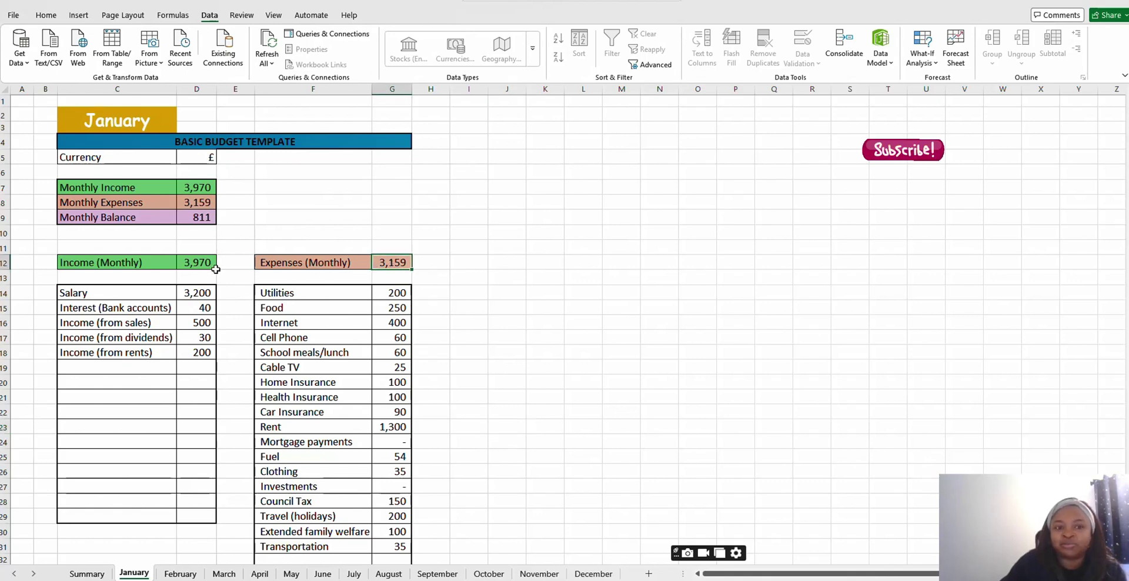
click(196, 265)
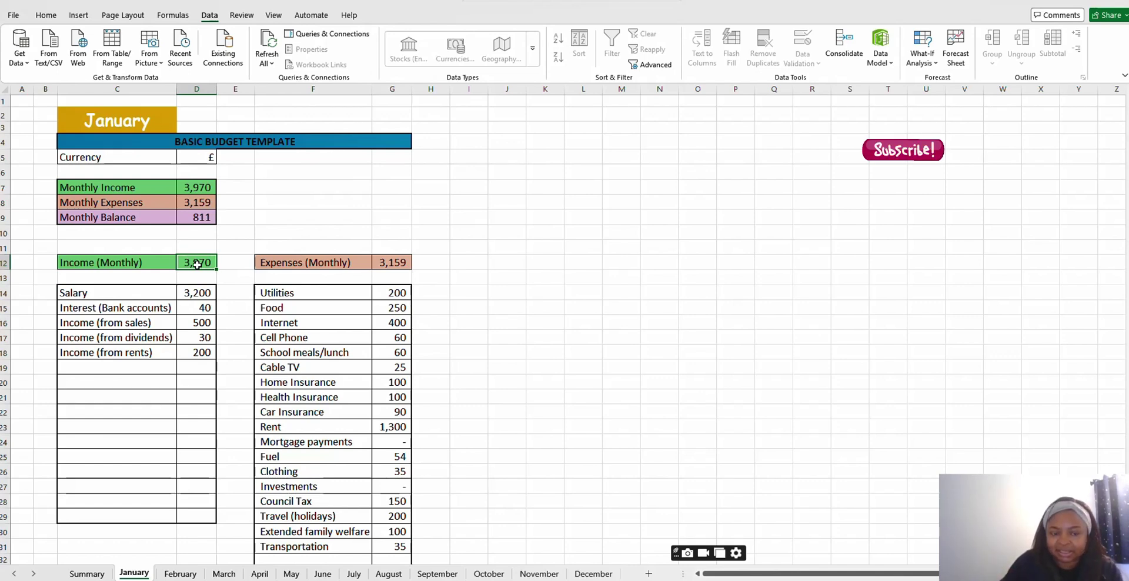
click(205, 312)
drag(279, 294, 391, 531)
click(284, 297)
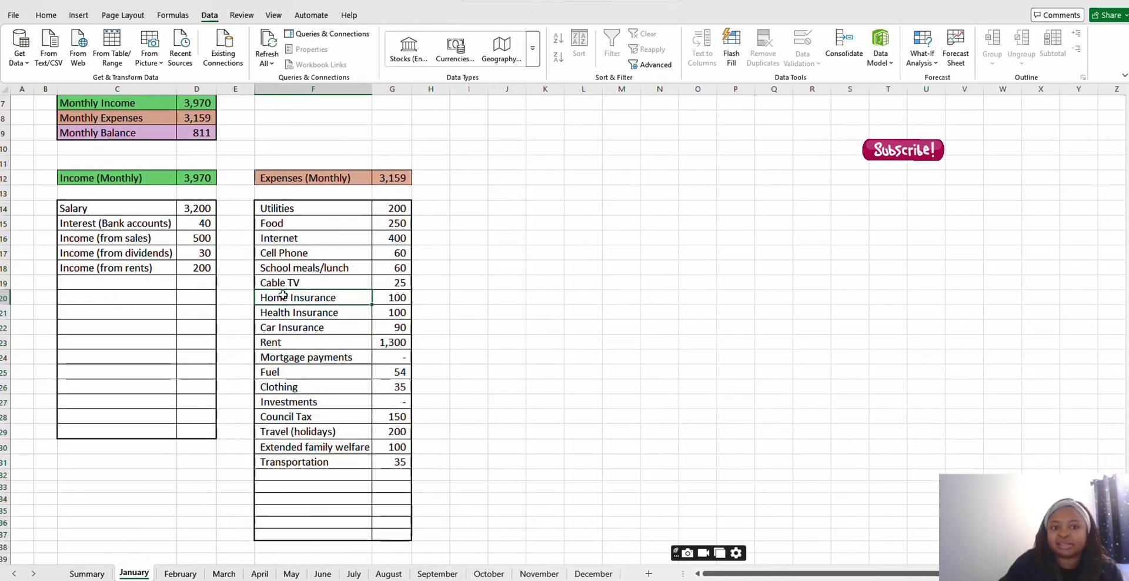
click(274, 210)
drag(334, 215, 400, 461)
key(Delete)
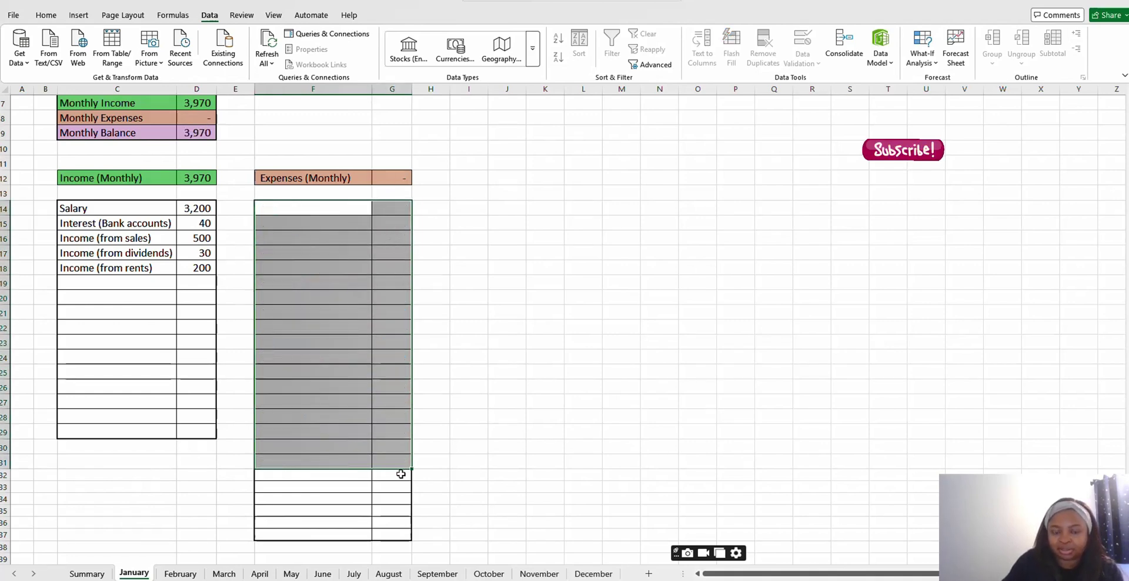
click(339, 240)
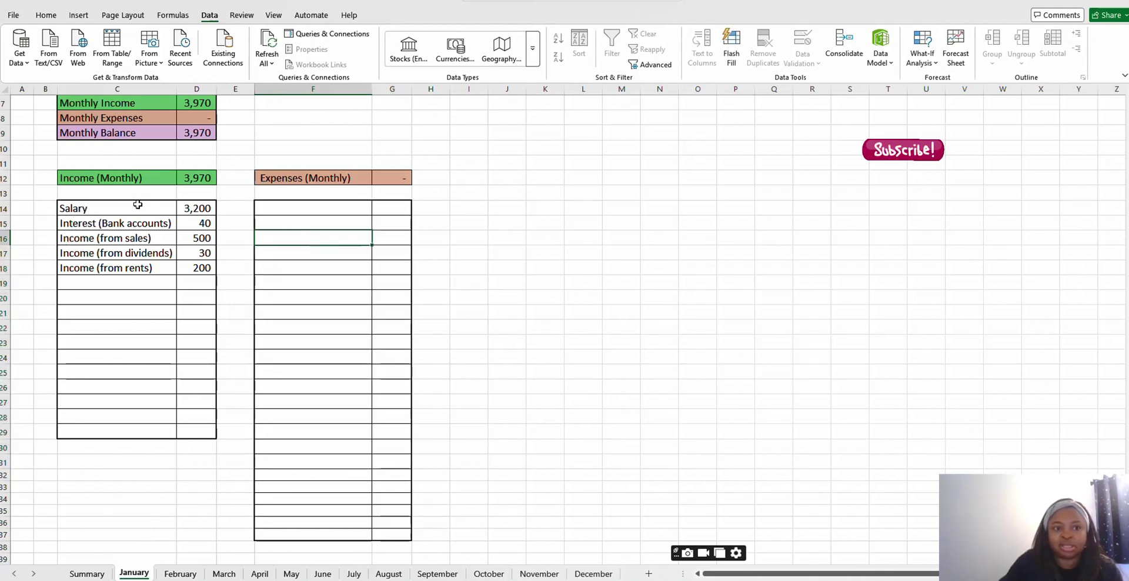
- Clear January's income items and amounts from Interest (Bank accounts) through Income (from rents), keeping only Salary
drag(79, 224, 200, 261)
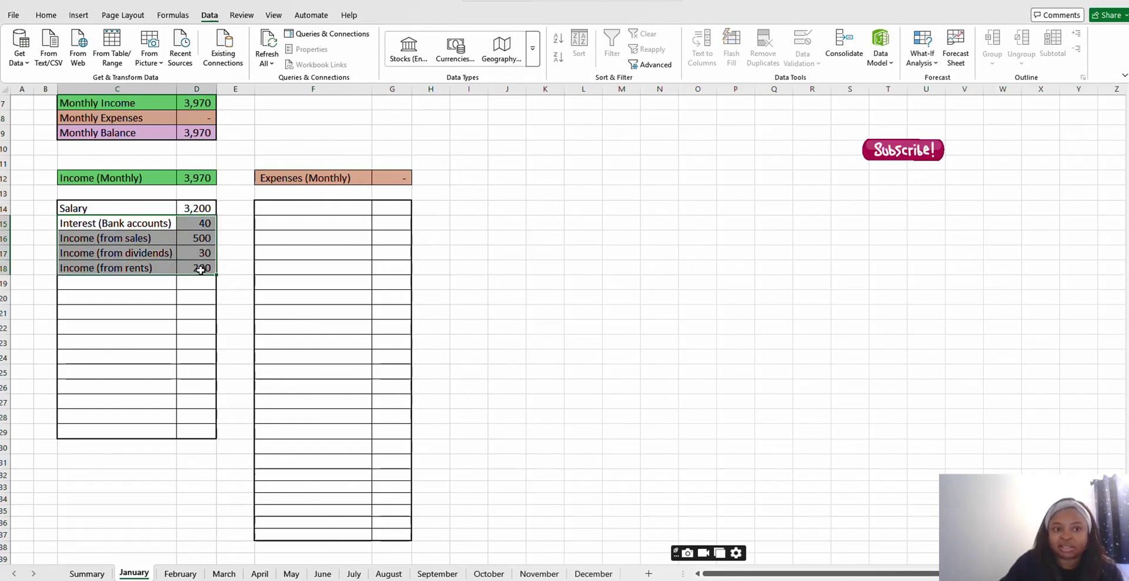
key(Delete)
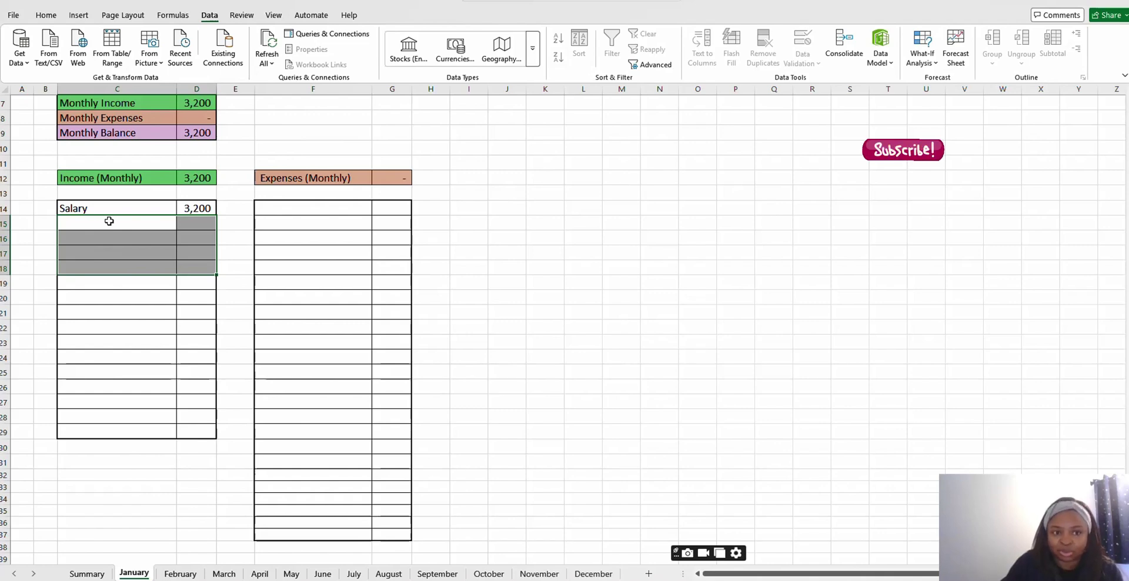
click(102, 284)
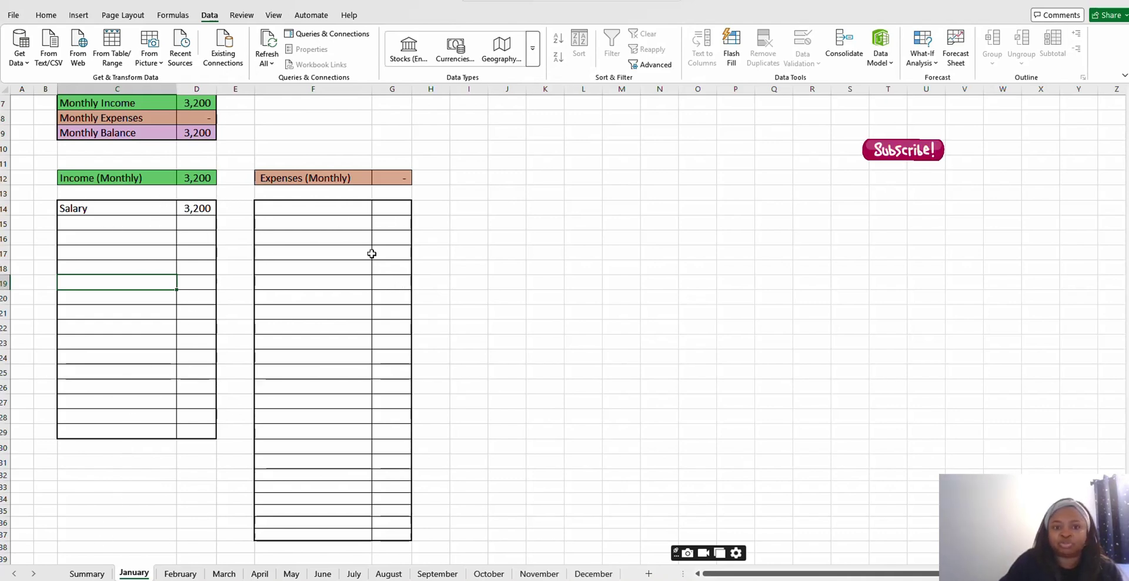
- Refresh all data on the Summary sheet and check January in the trend and Monthly Balance charts
click(101, 574)
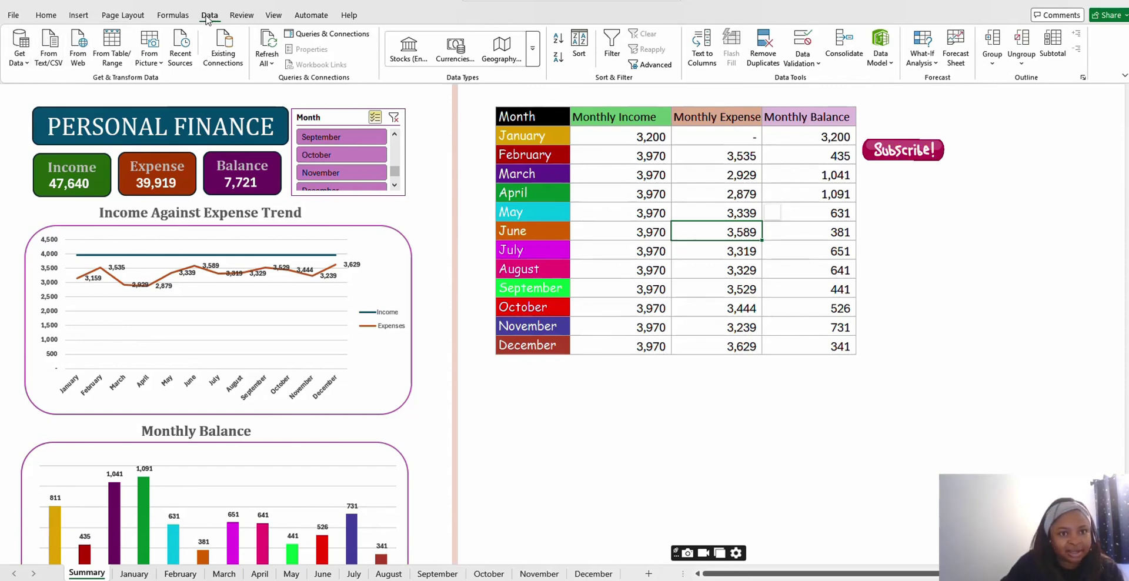
click(269, 40)
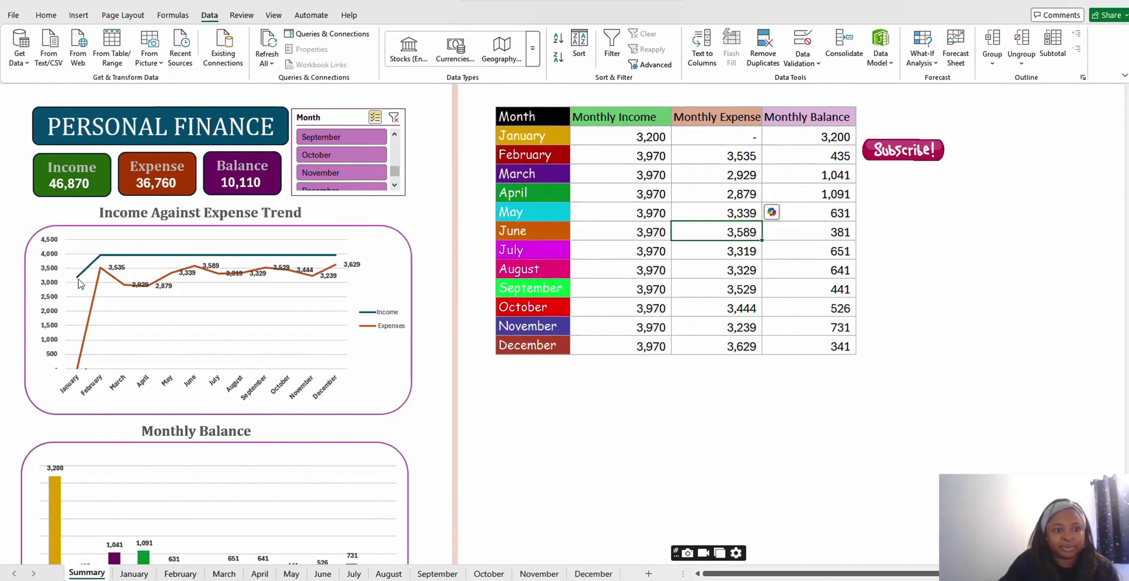
mouse_move(78, 279)
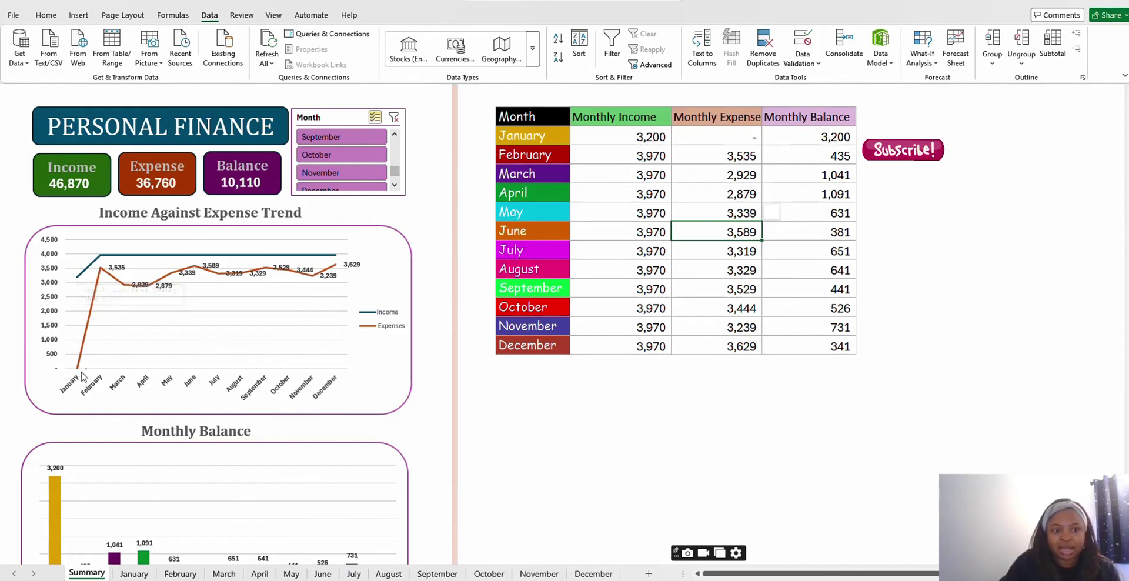
mouse_move(76, 373)
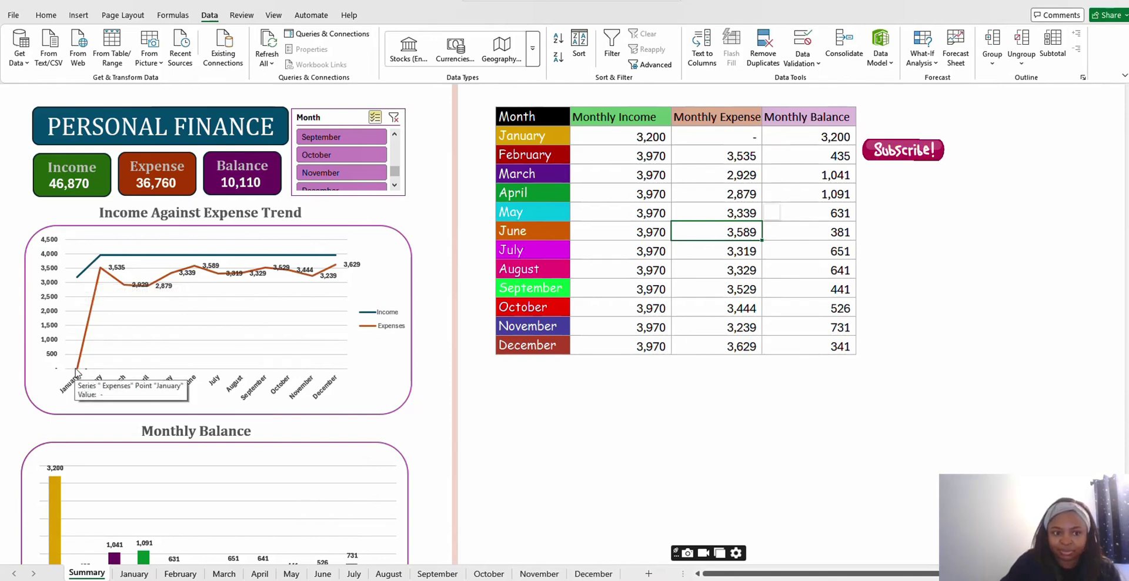
scroll(61, 453, down, 1)
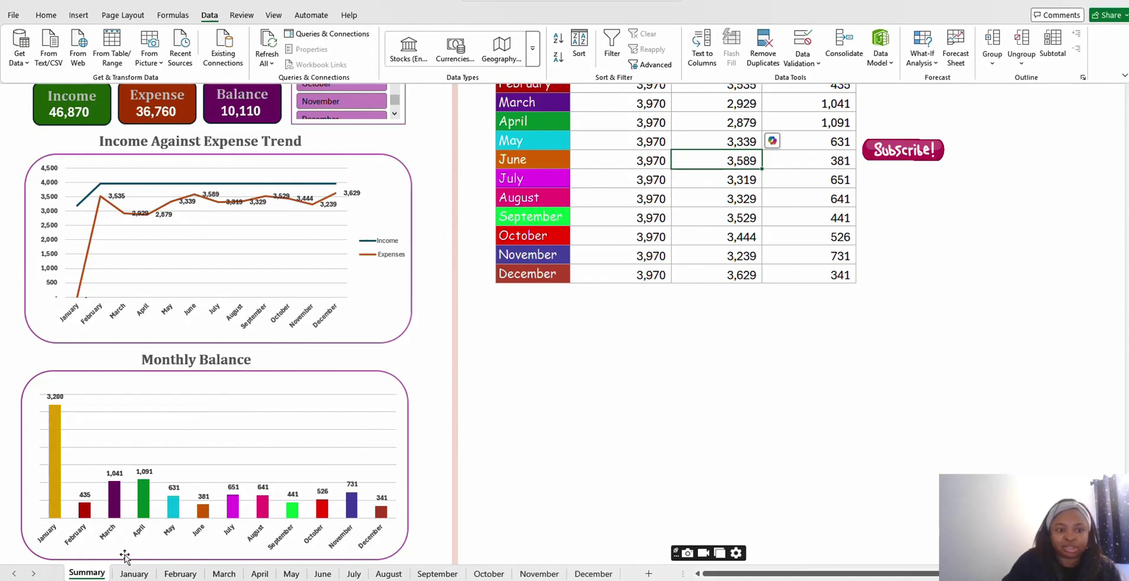
- Enter a Utilities expense of 300 in the first row of the January sheet's expense list
click(134, 573)
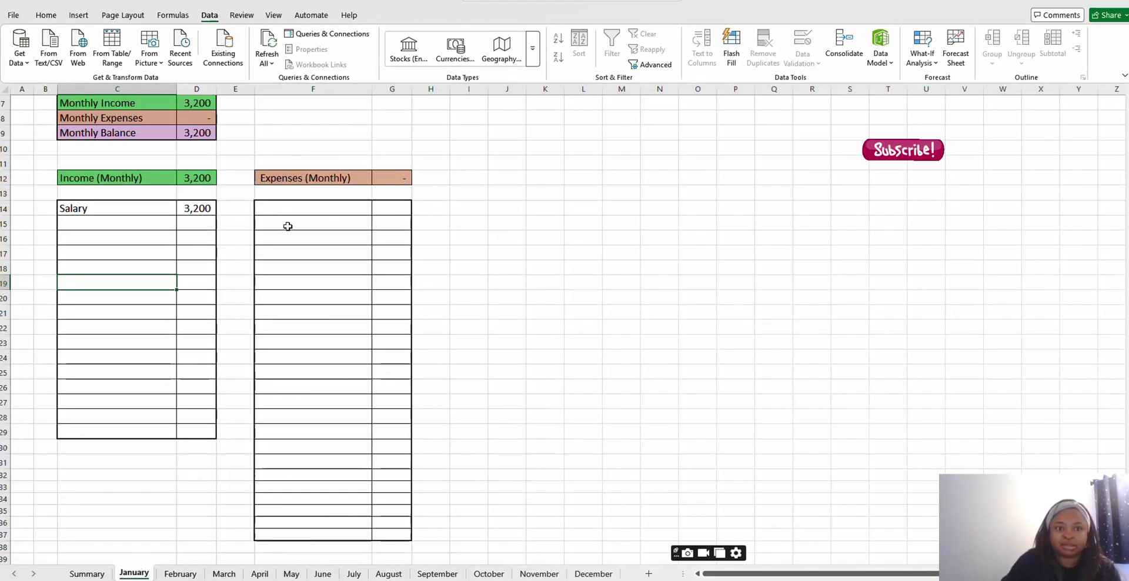
click(327, 209)
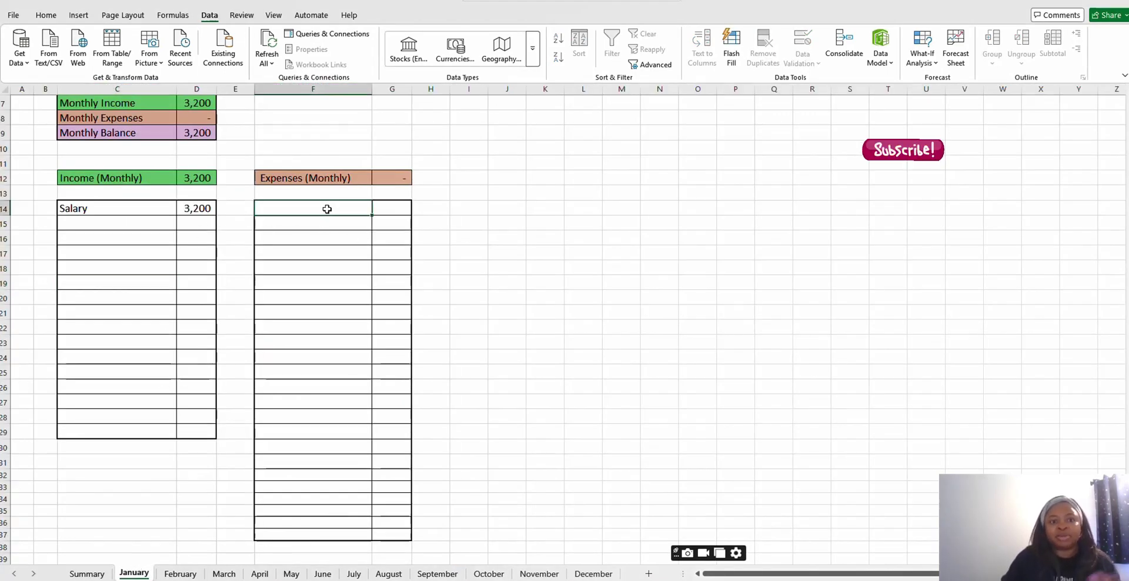
text(Utilit)
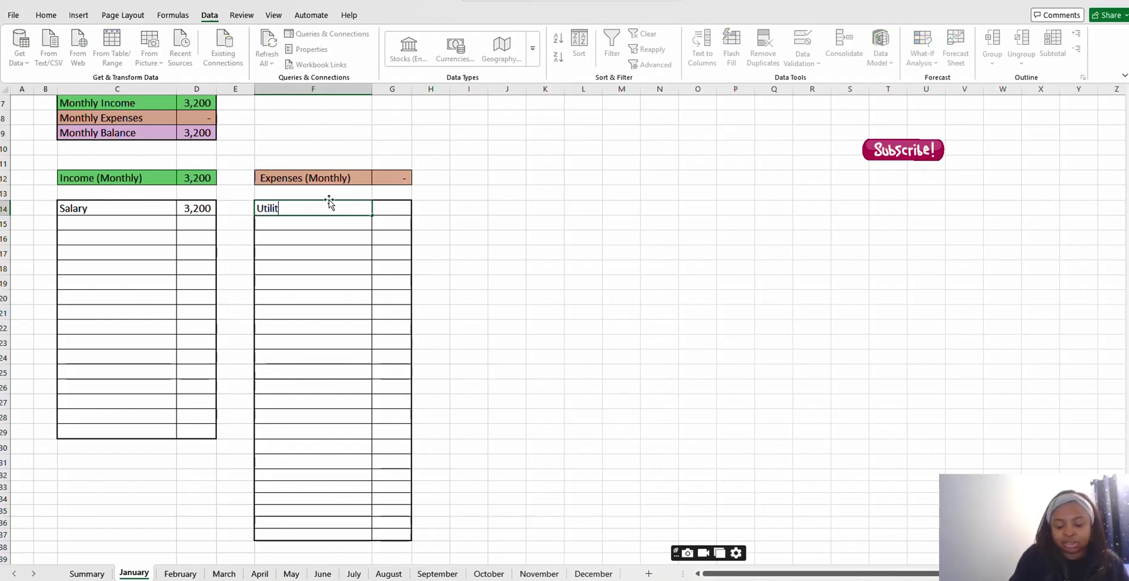
text(ies)
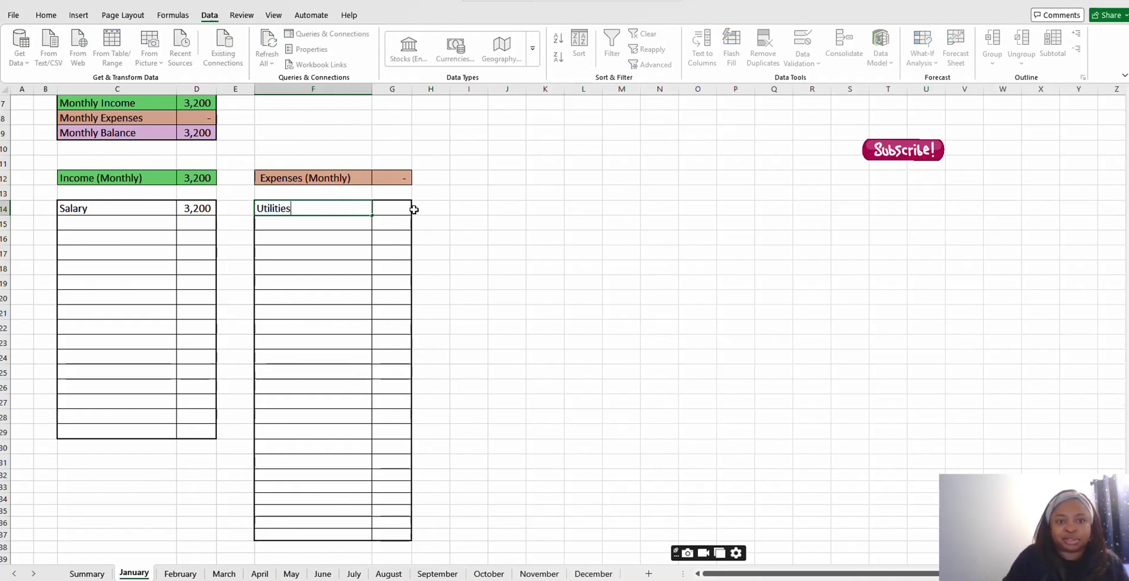
click(399, 210)
text(300)
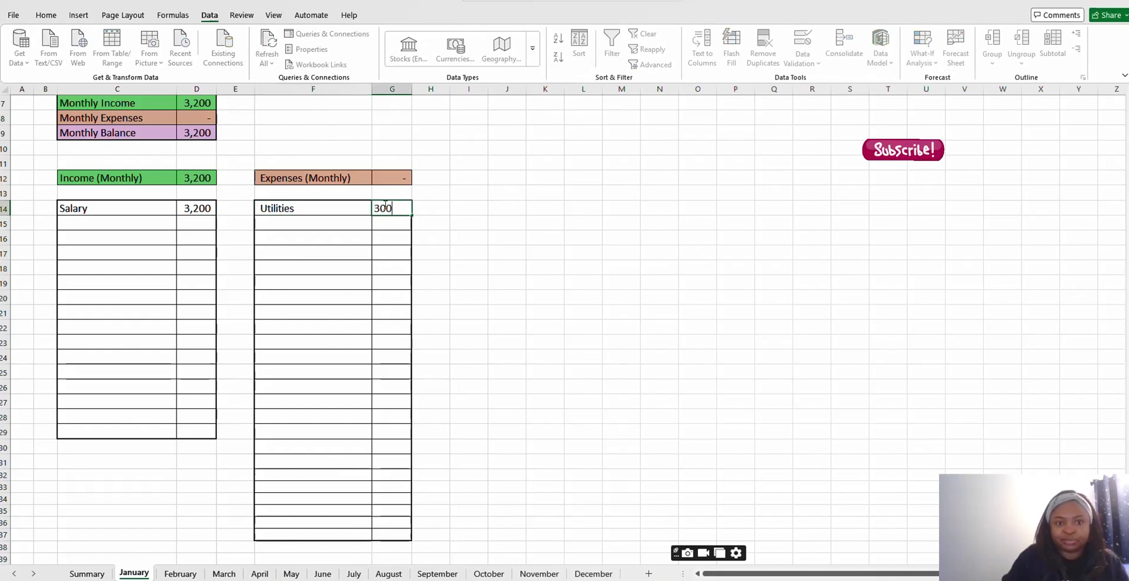
- Add a Food expense of 200 below Utilities in January's expense list
click(303, 222)
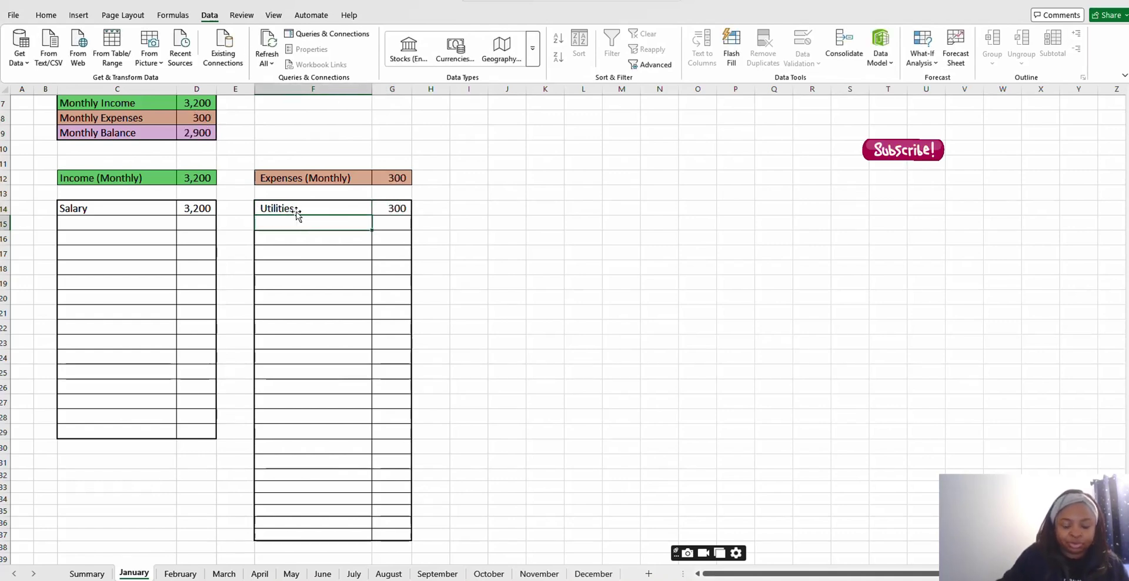
text(Food)
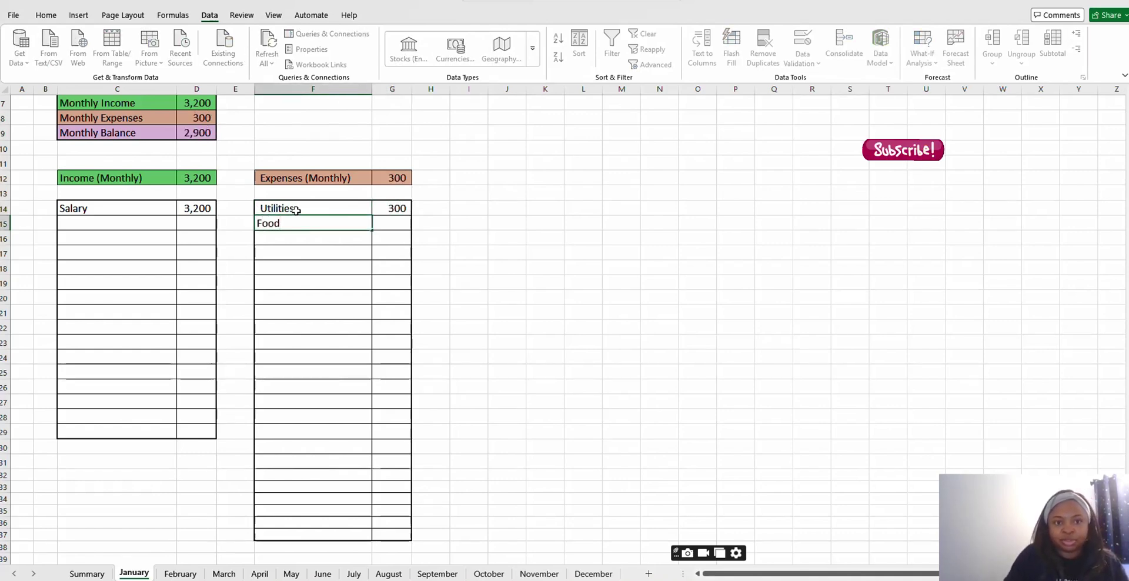
click(394, 221)
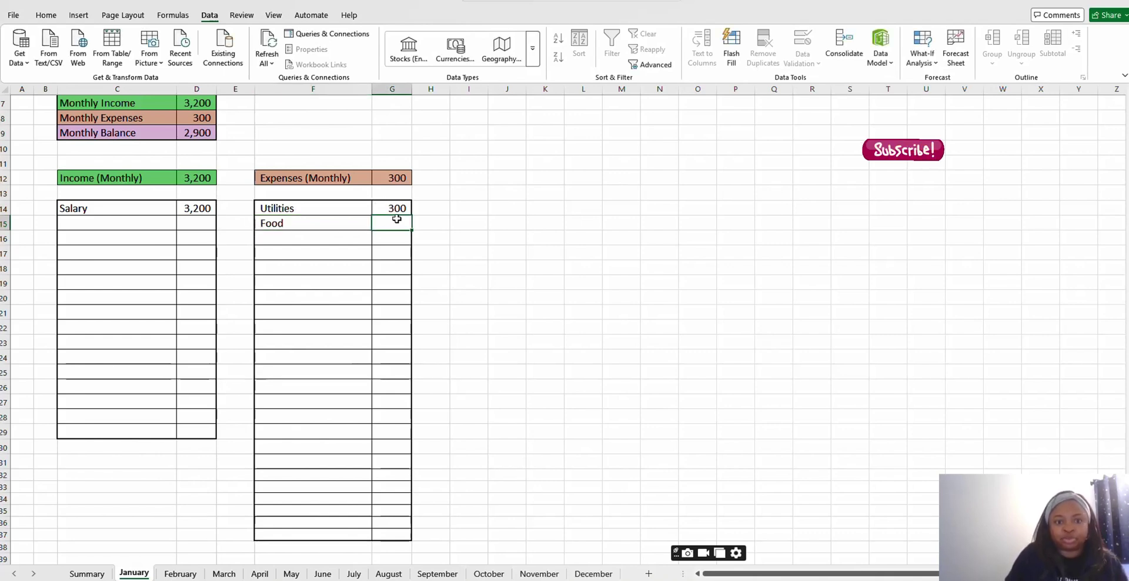
text(200)
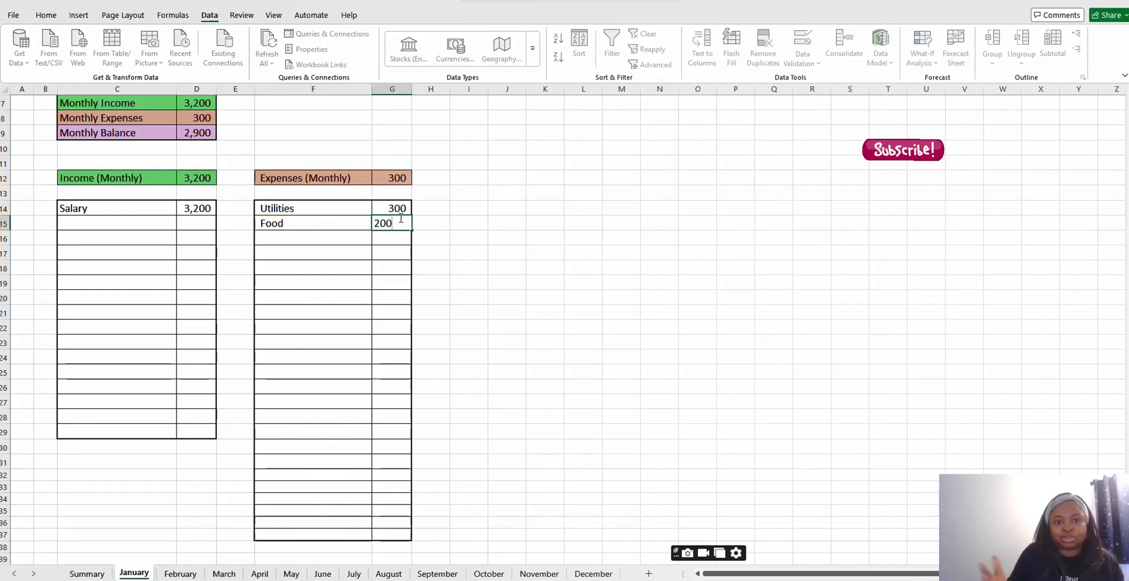
click(438, 250)
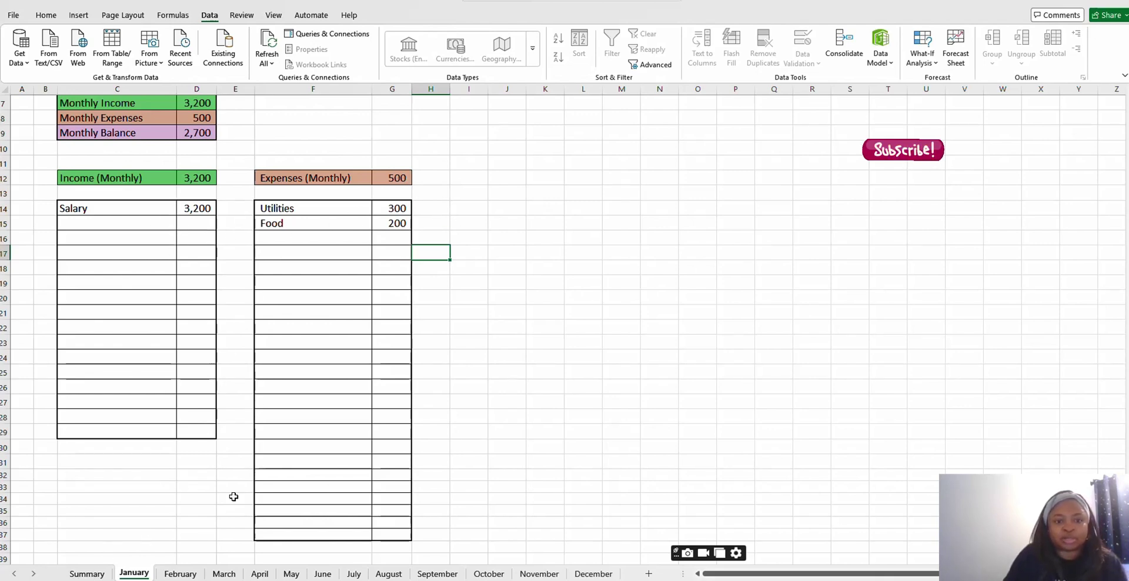
- Return to the Summary sheet, refresh the data and check January's income and expense points in the trend chart
click(87, 573)
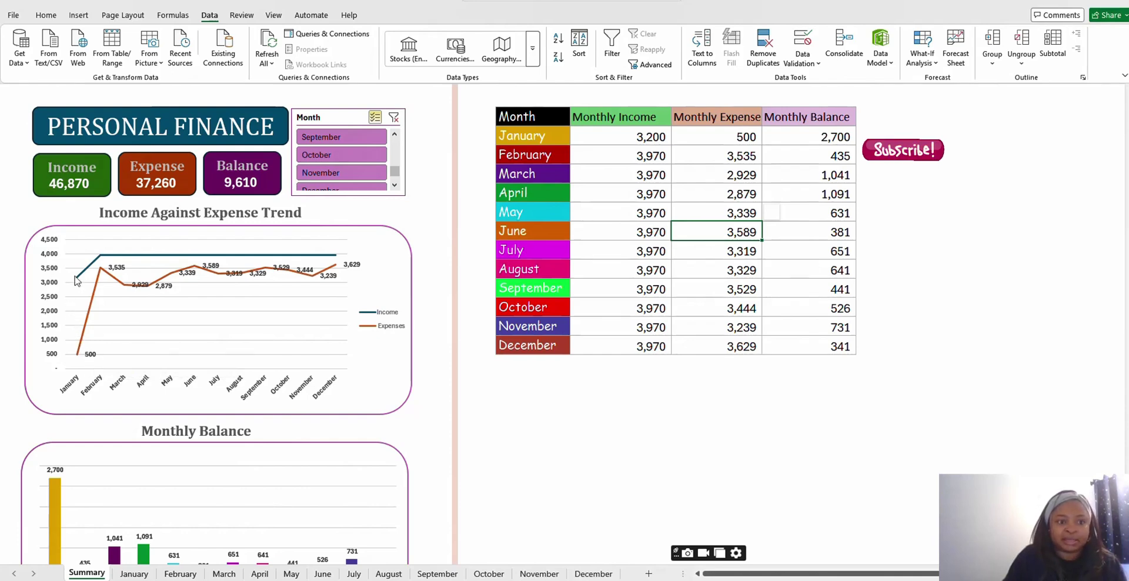
mouse_move(76, 281)
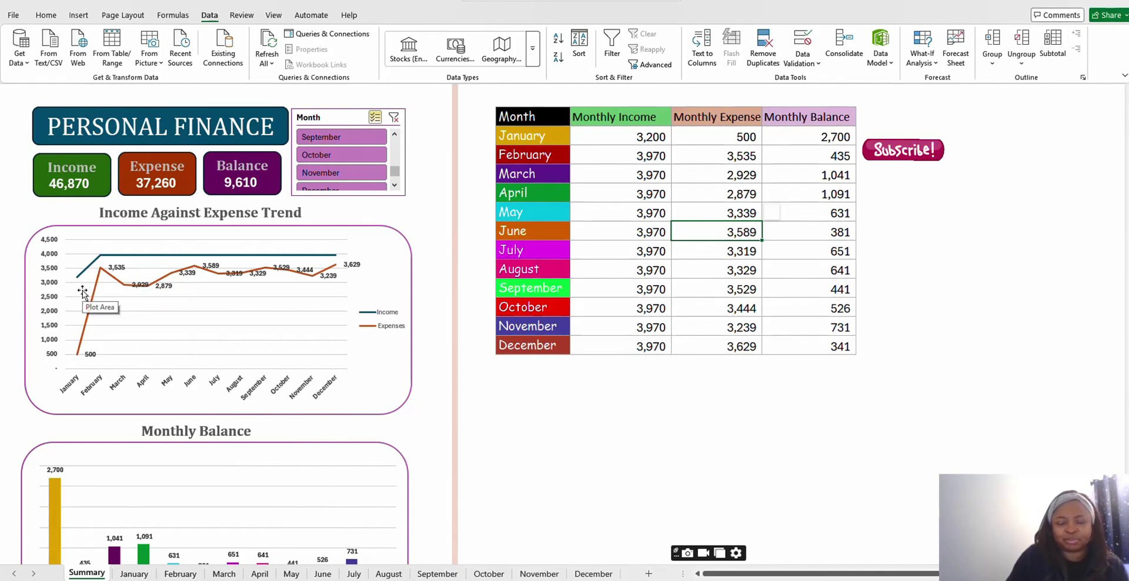
- Check January's bar in the Monthly Balance chart and review the January and February budget sheets
scroll(165, 450, down, 1)
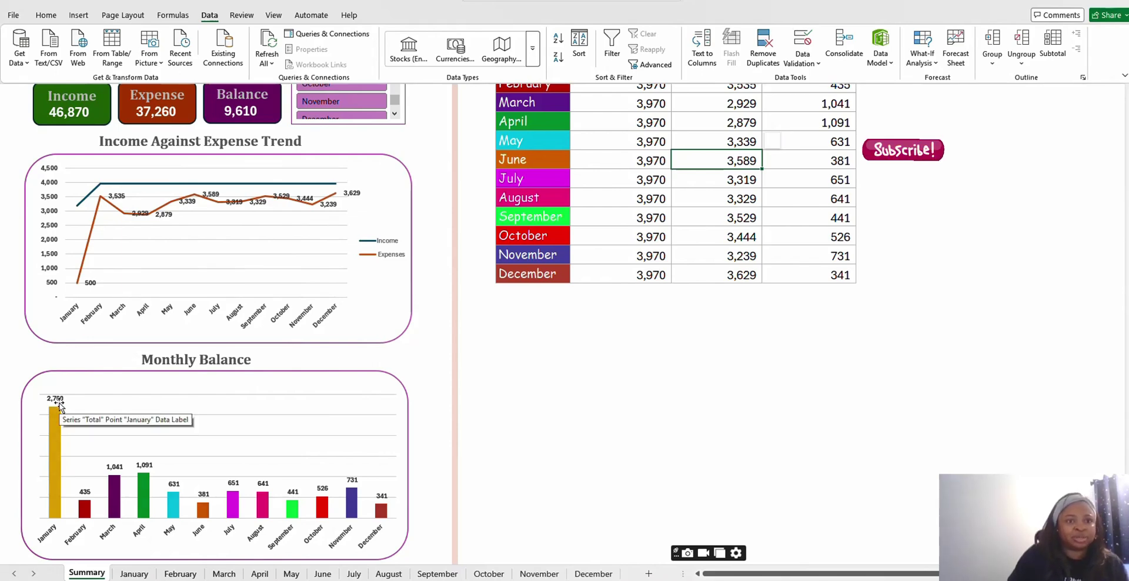
scroll(207, 408, up, 2)
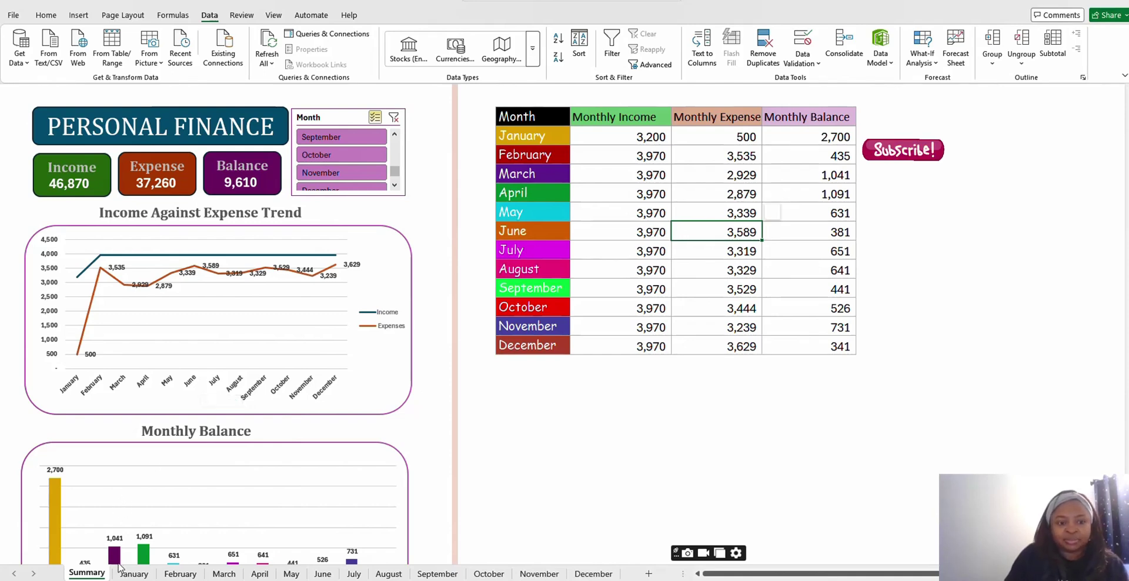
click(134, 573)
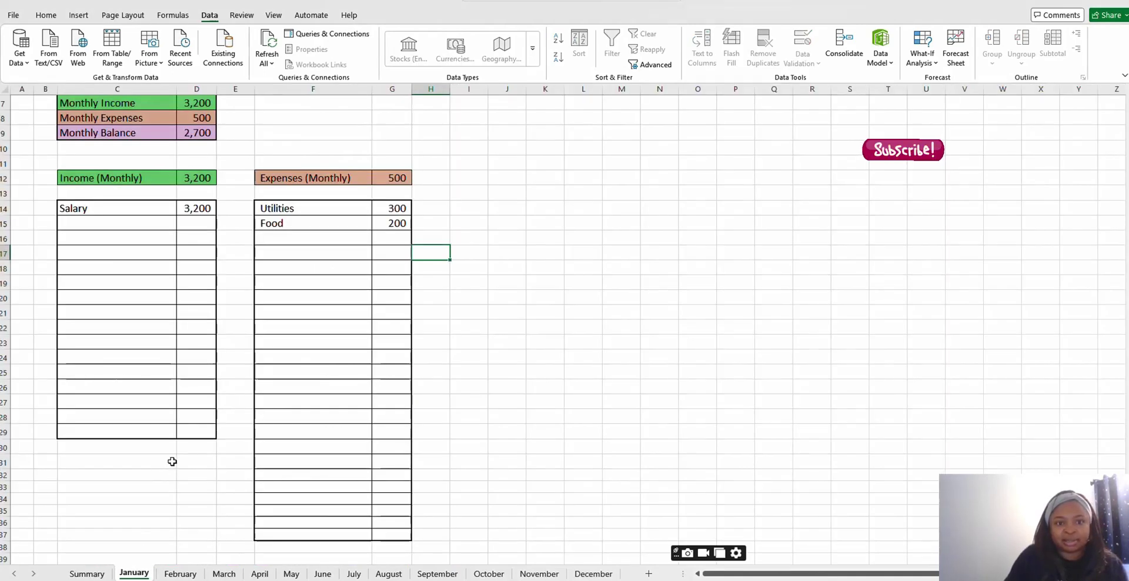
scroll(176, 456, up, 2)
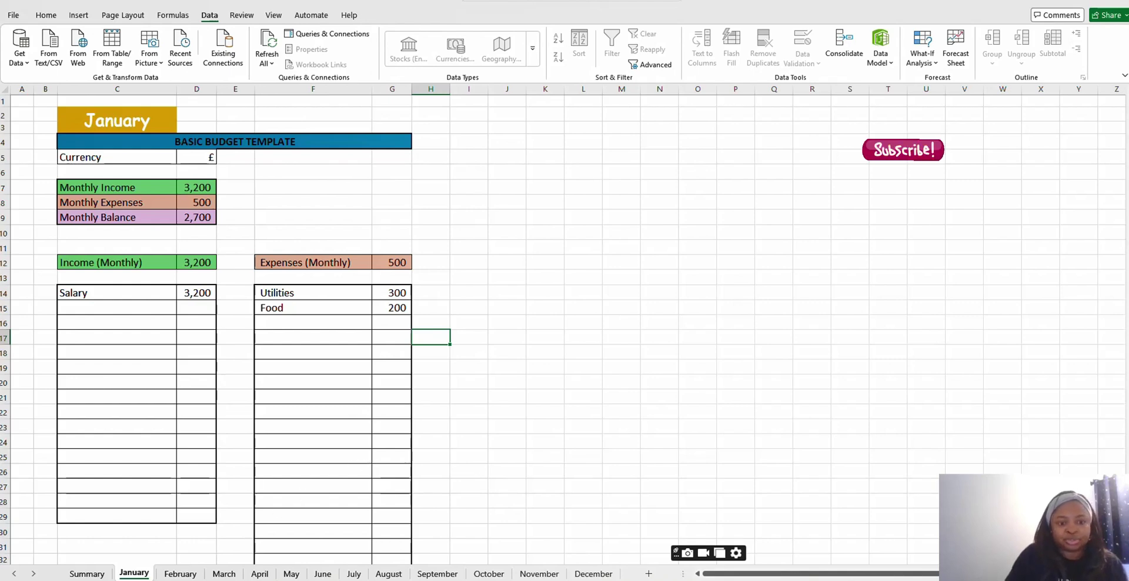
click(181, 574)
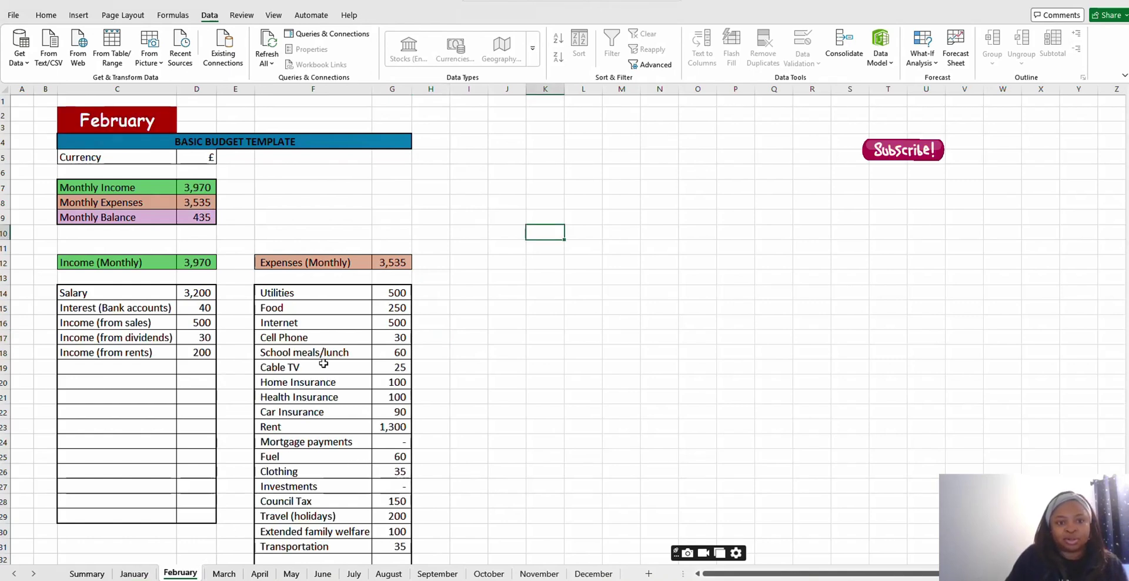
scroll(202, 560, down, 2)
- Set the Internet expense on the March sheet to 50
click(224, 574)
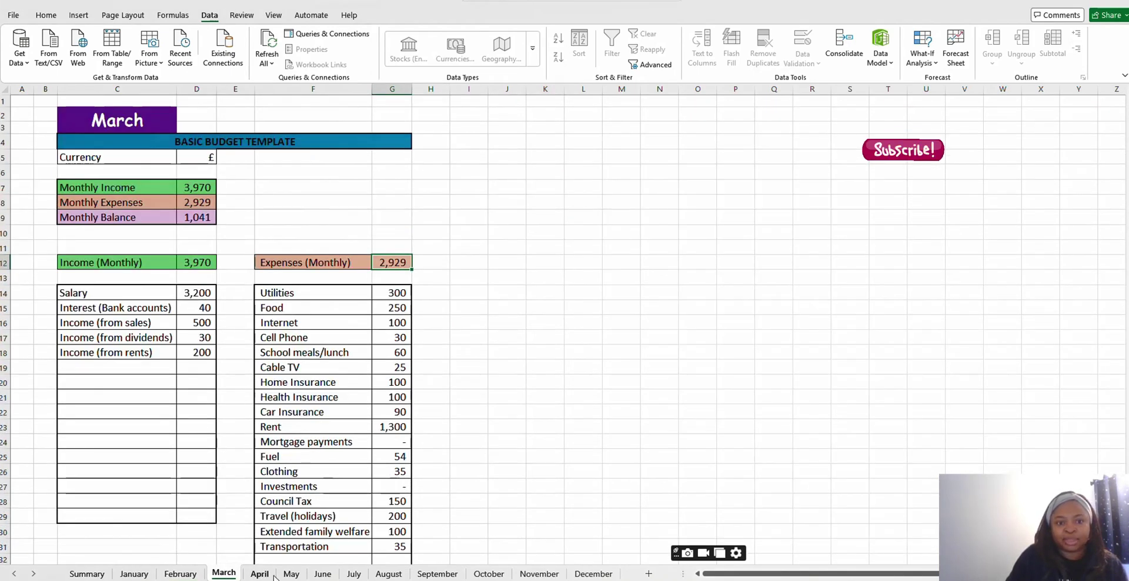
click(395, 323)
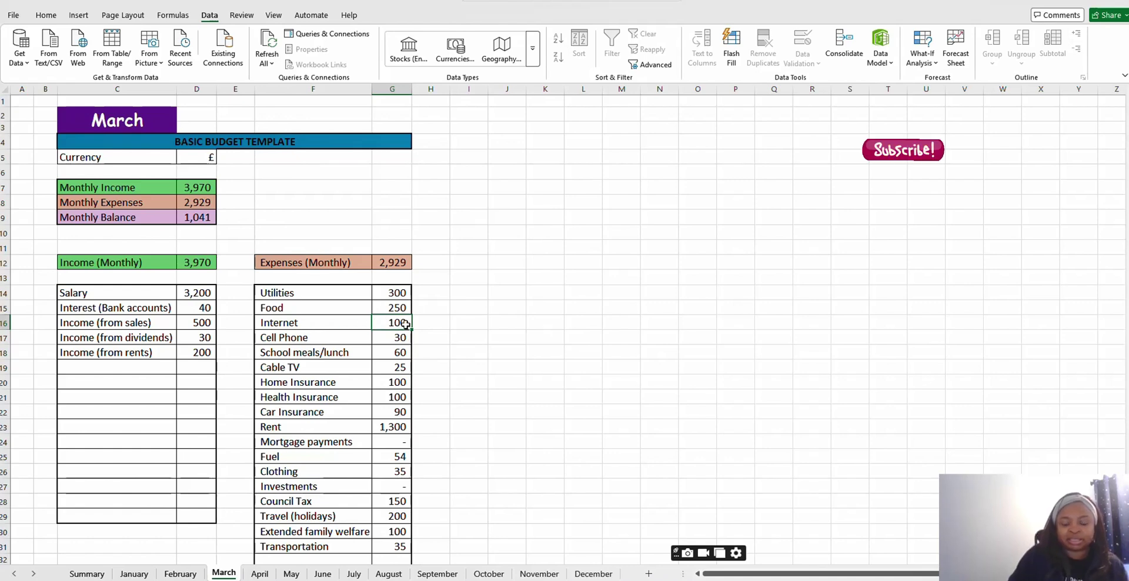
text(50)
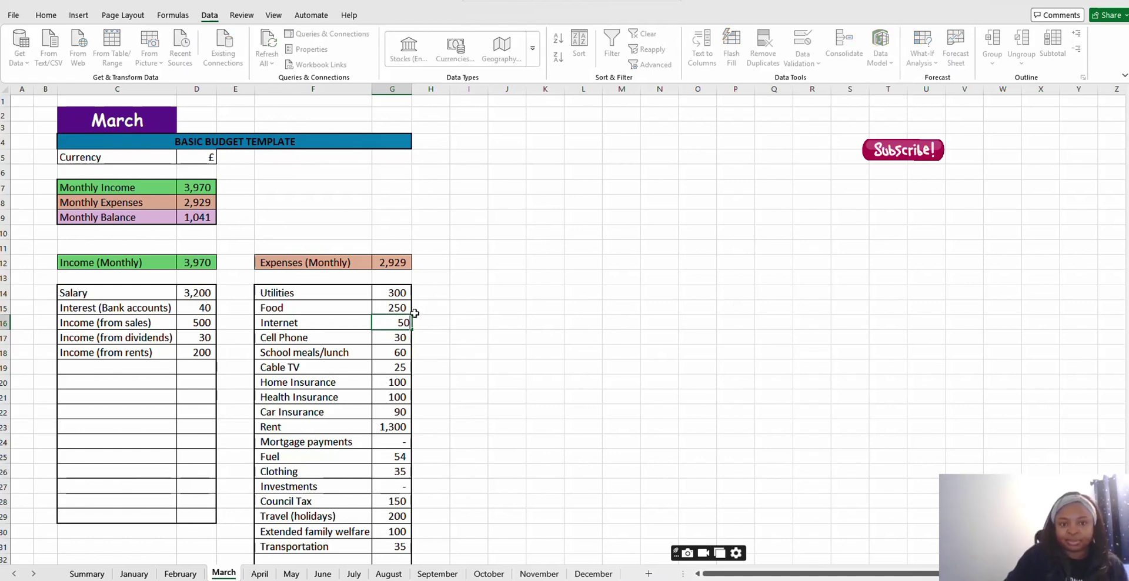
click(414, 310)
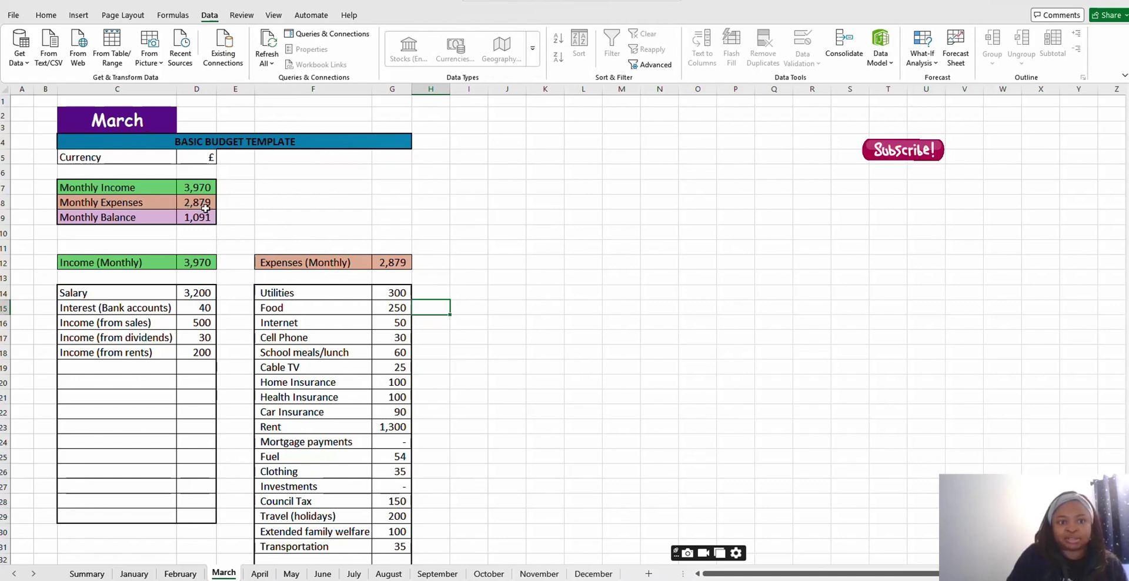
- Refresh all data on the Summary sheet and check March in the trend and Monthly Balance charts
click(88, 574)
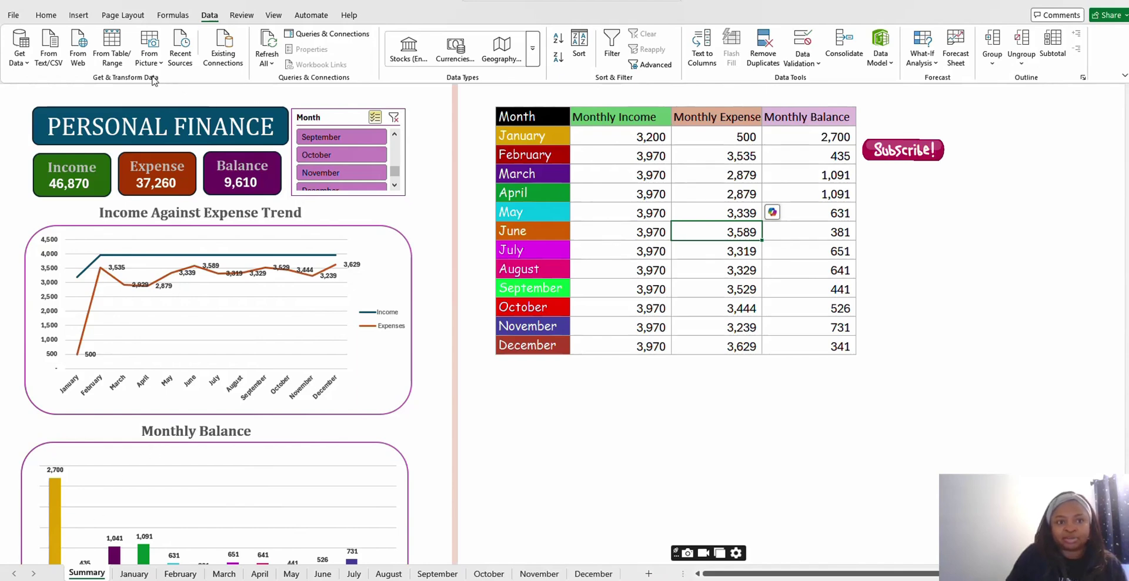
click(269, 40)
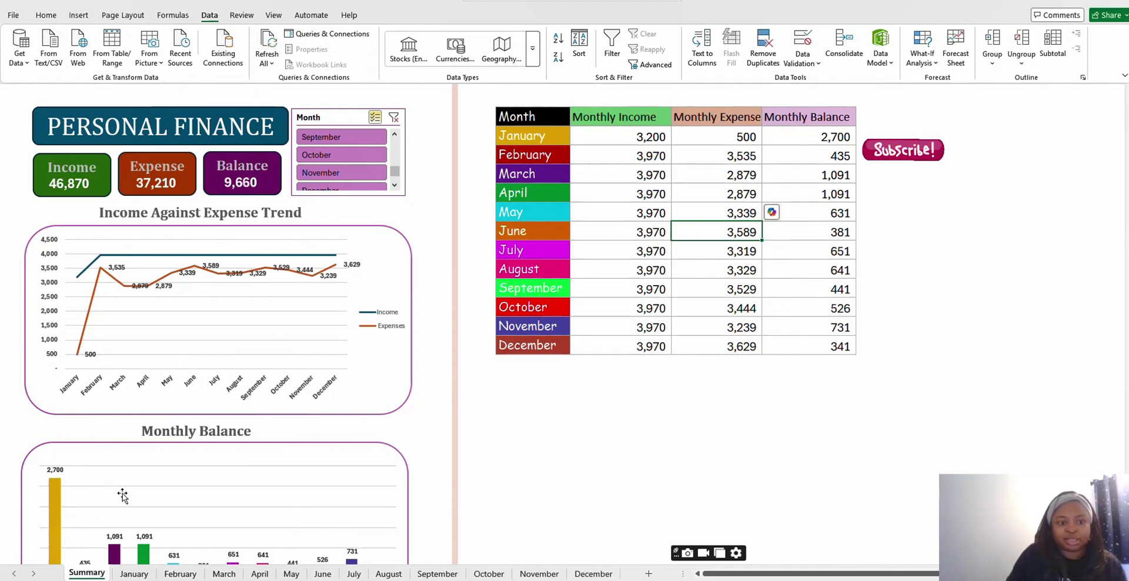
scroll(143, 491, down, 2)
scroll(144, 491, down, 1)
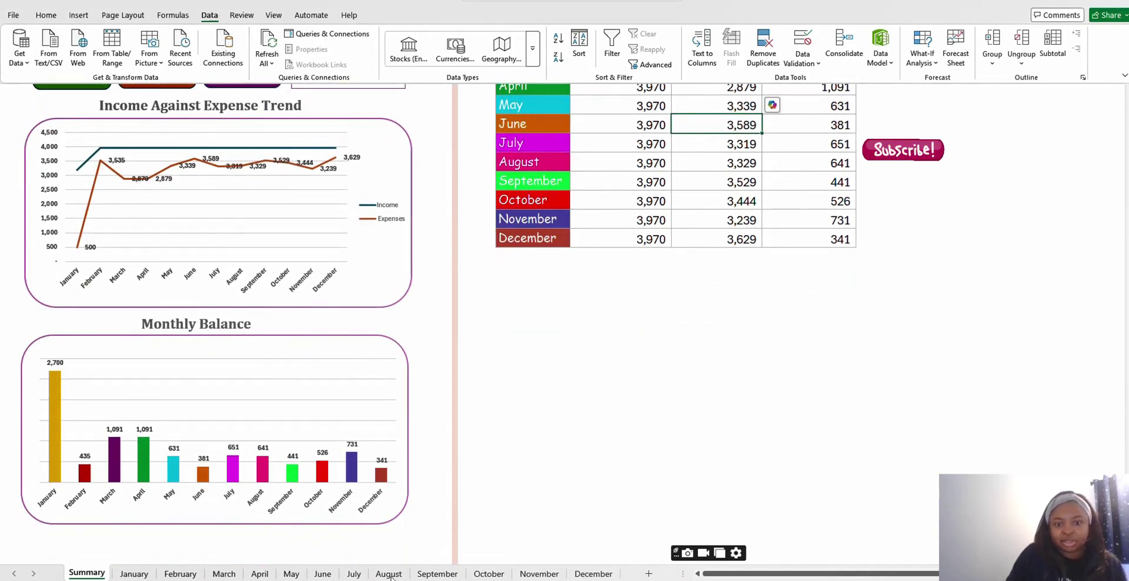
- Review the income and expense lists on the September, January and February sheets
click(438, 573)
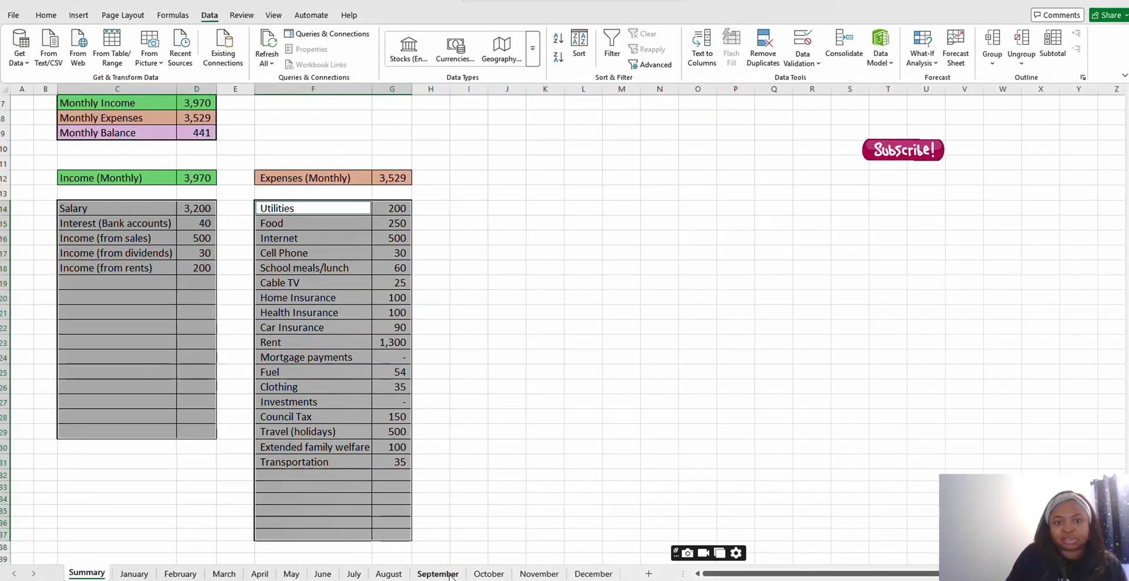
click(474, 345)
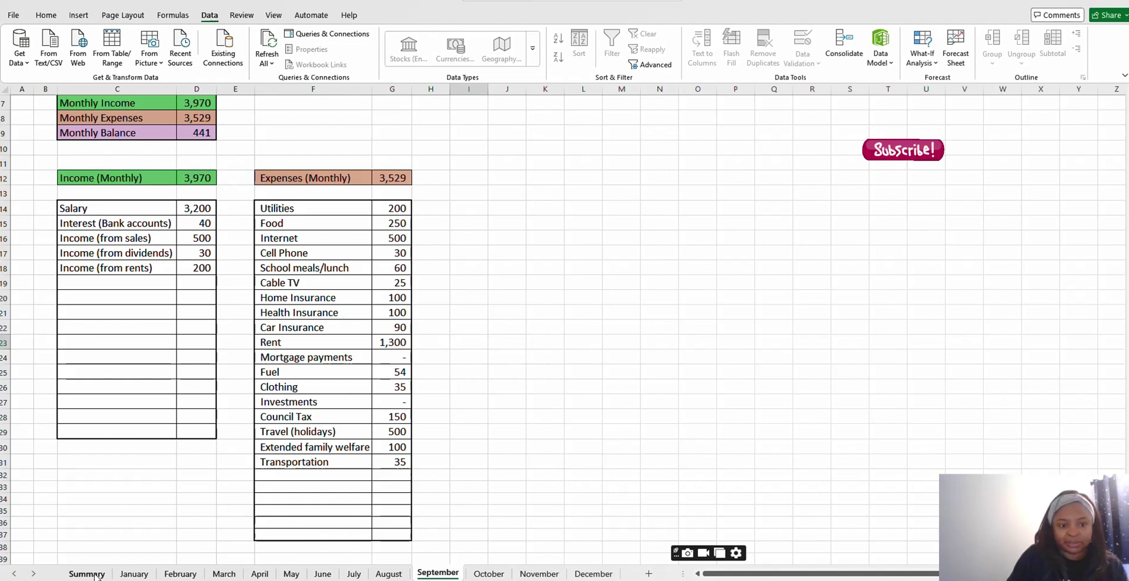
click(94, 575)
click(147, 576)
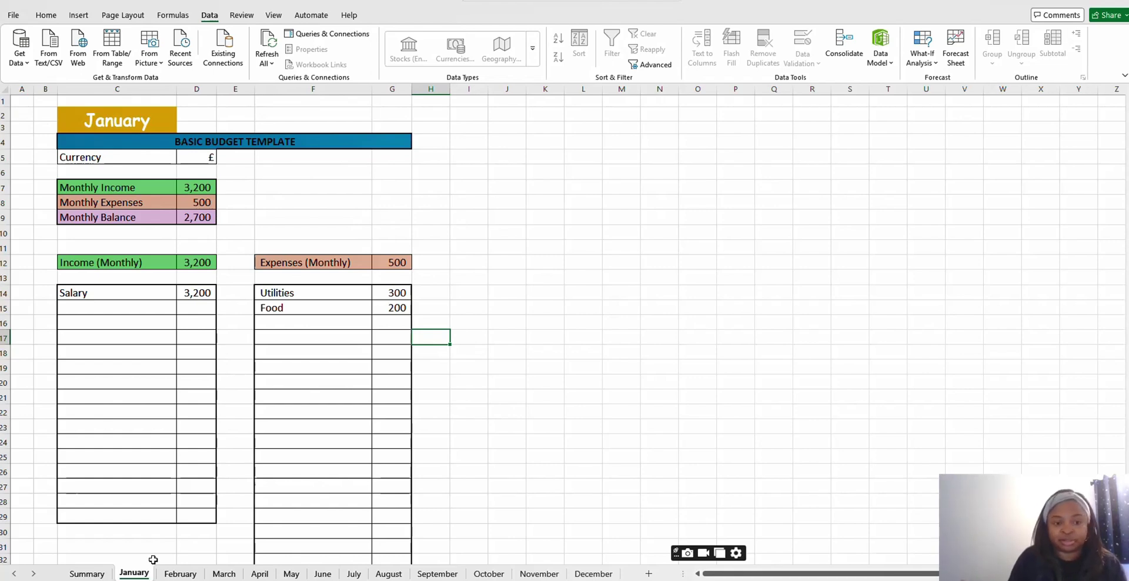
click(181, 574)
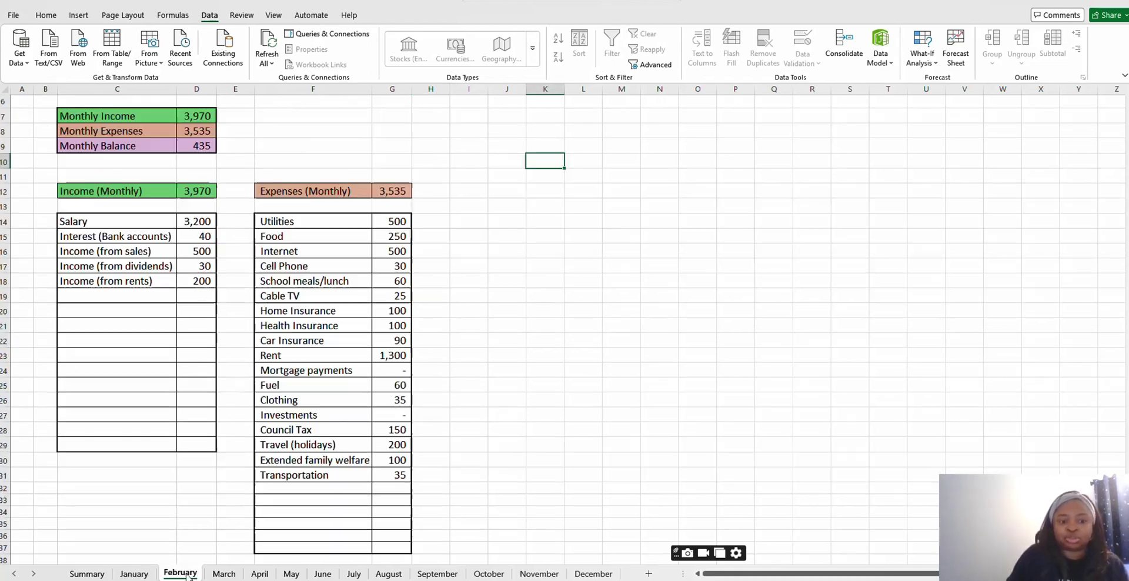
- Return to the Summary sheet and view the dashboard's totals, charts and monthly table from the beginning
click(87, 574)
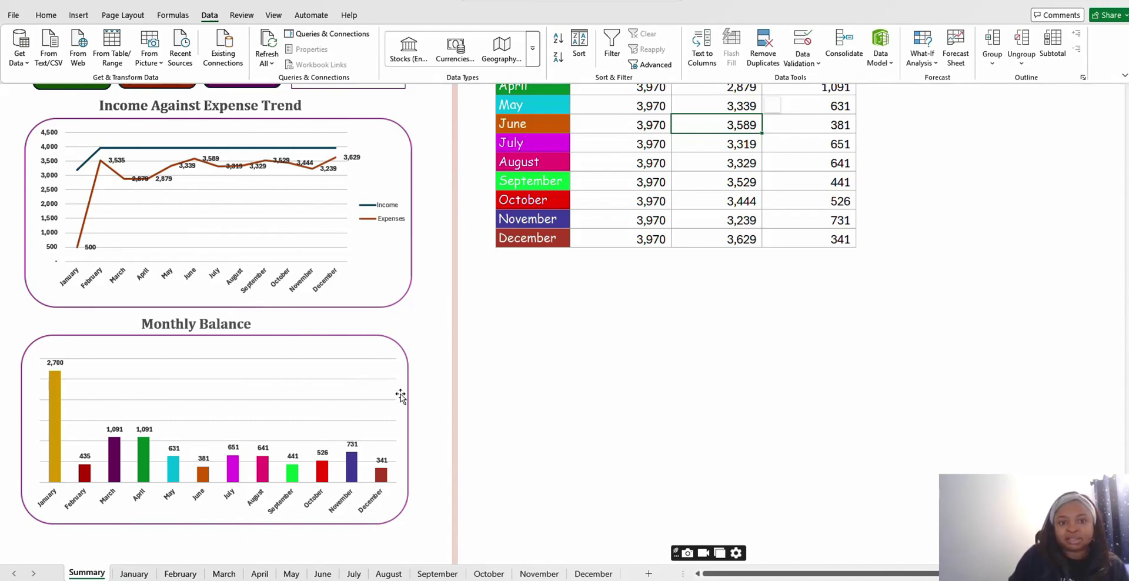
click(433, 337)
scroll(434, 372, up, 2)
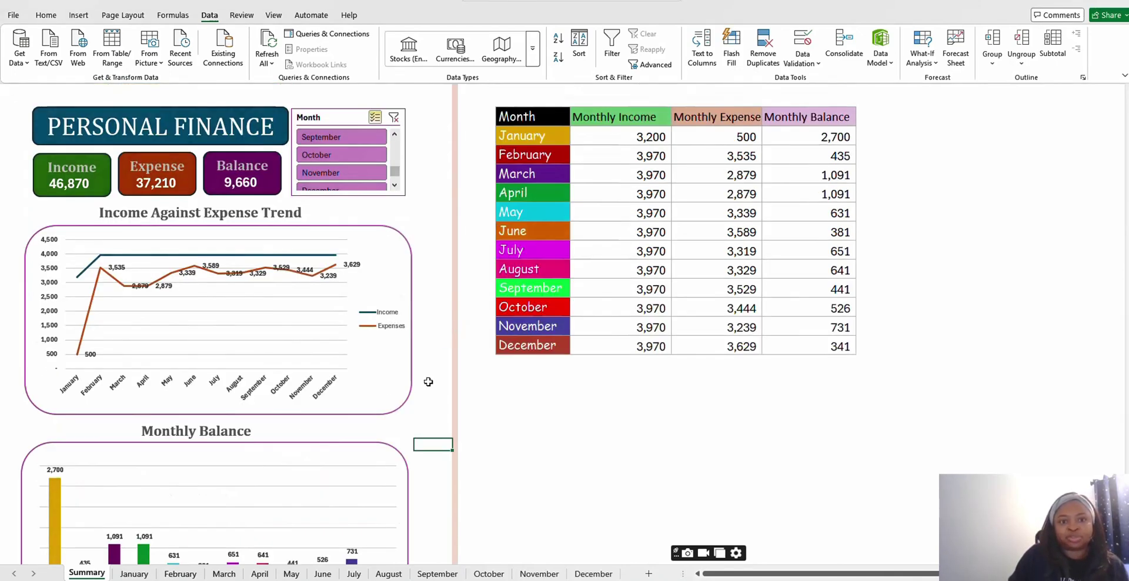